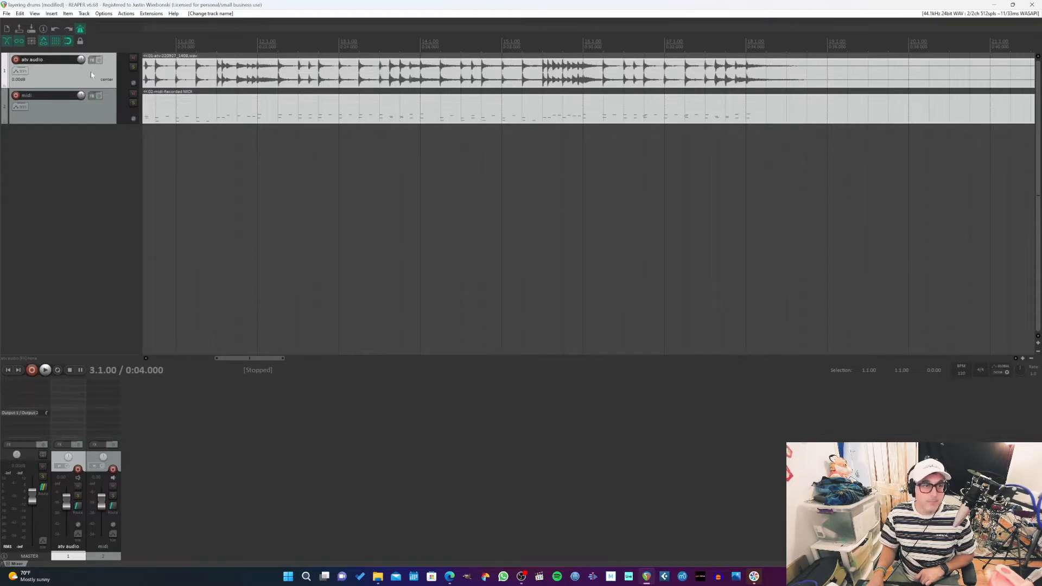
- Play the recorded drum part from 5.4.00, just before the first hits, and stop playback after listening
{"action": "left_click", "coordinate": [85, 117]}
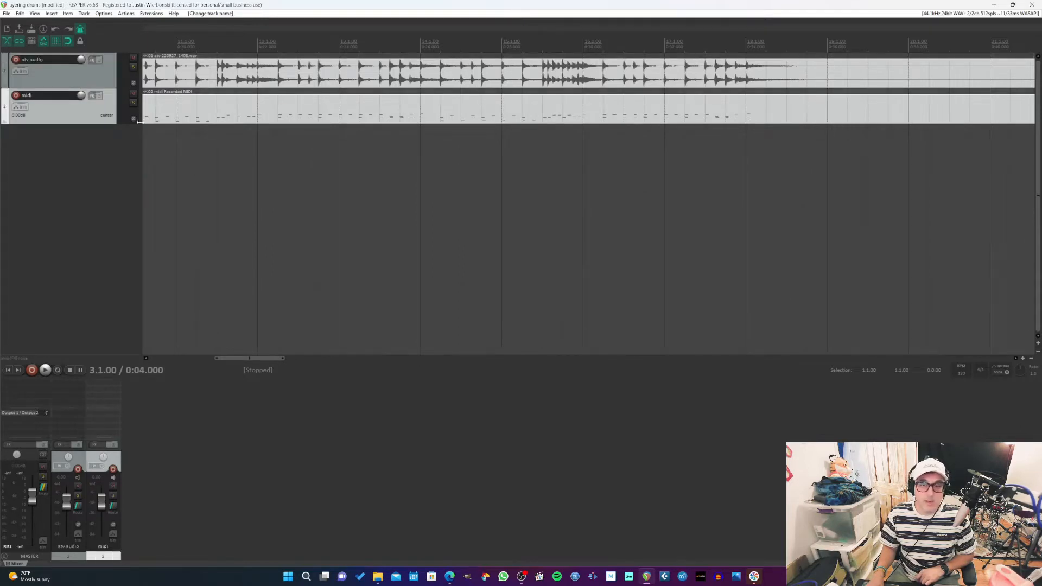
{"action": "left_click_drag", "start_coordinate": [232, 360], "coordinate": [181, 360]}
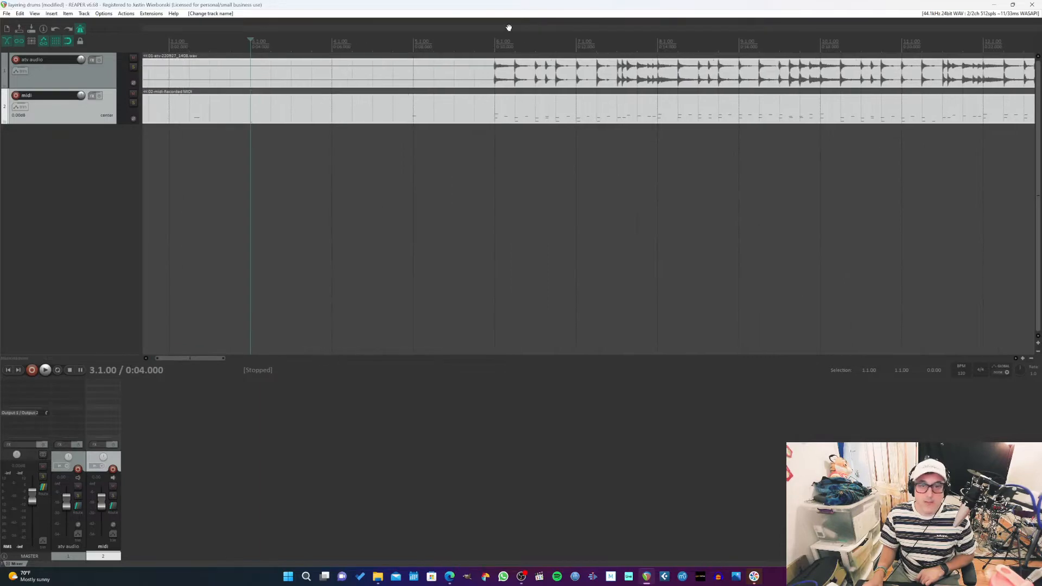
{"action": "left_click", "coordinate": [474, 44]}
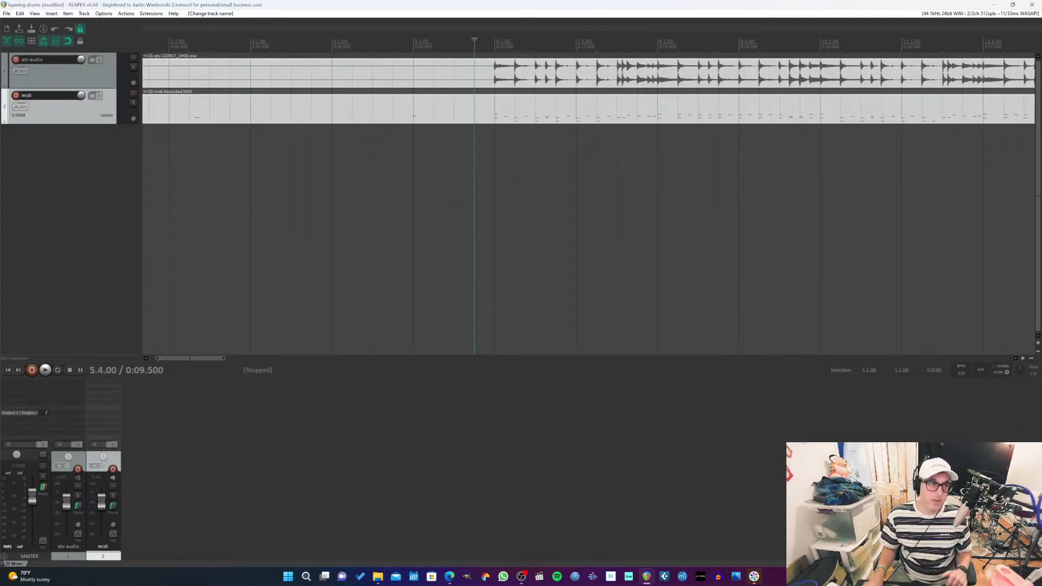
{"action": "key", "text": "space"}
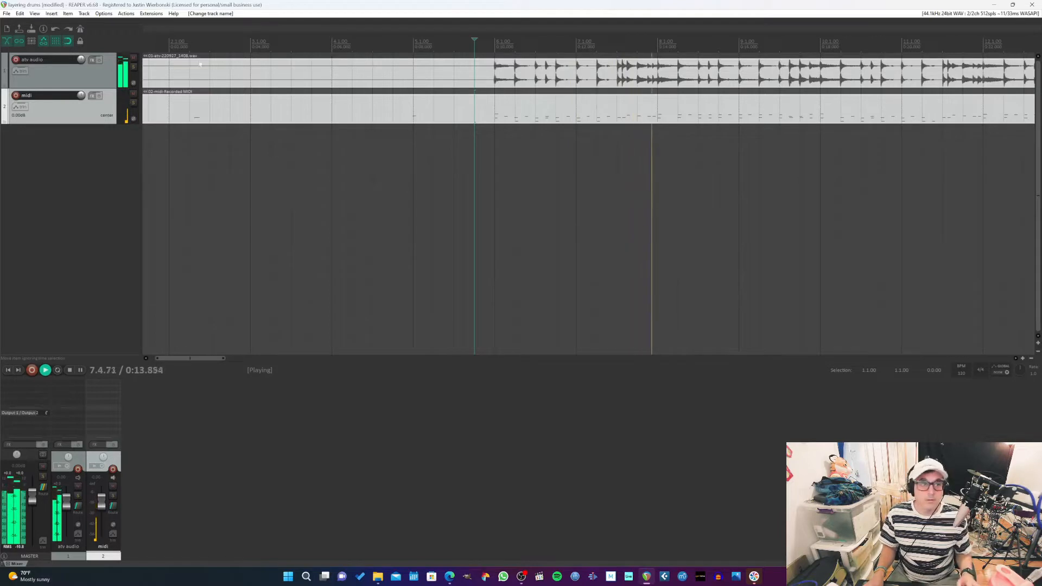
{"action": "key", "text": "space"}
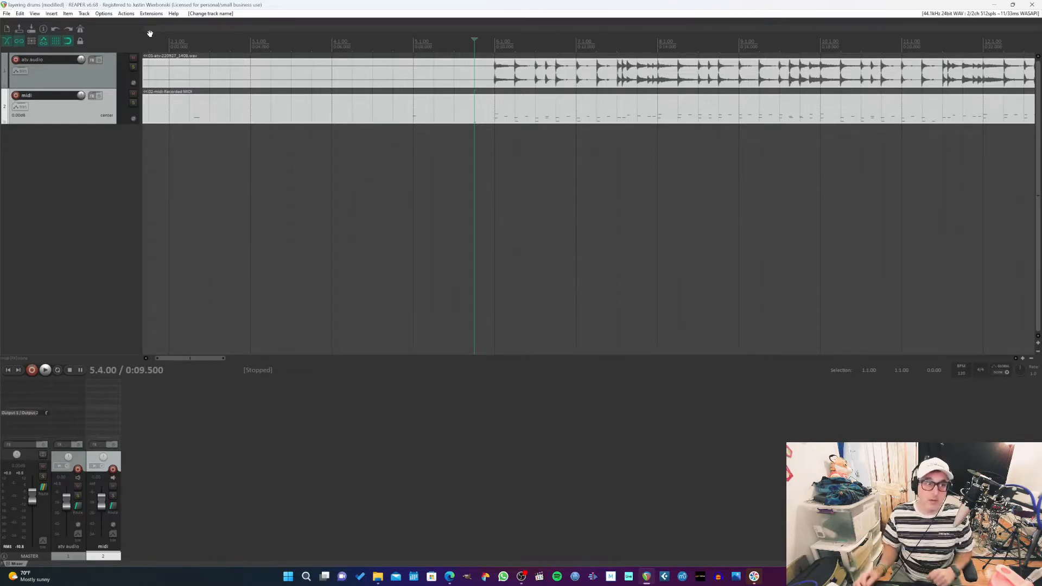
- Add the EZdrummer (Toontrack) instrument to the midi track
{"action": "left_click", "coordinate": [92, 96]}
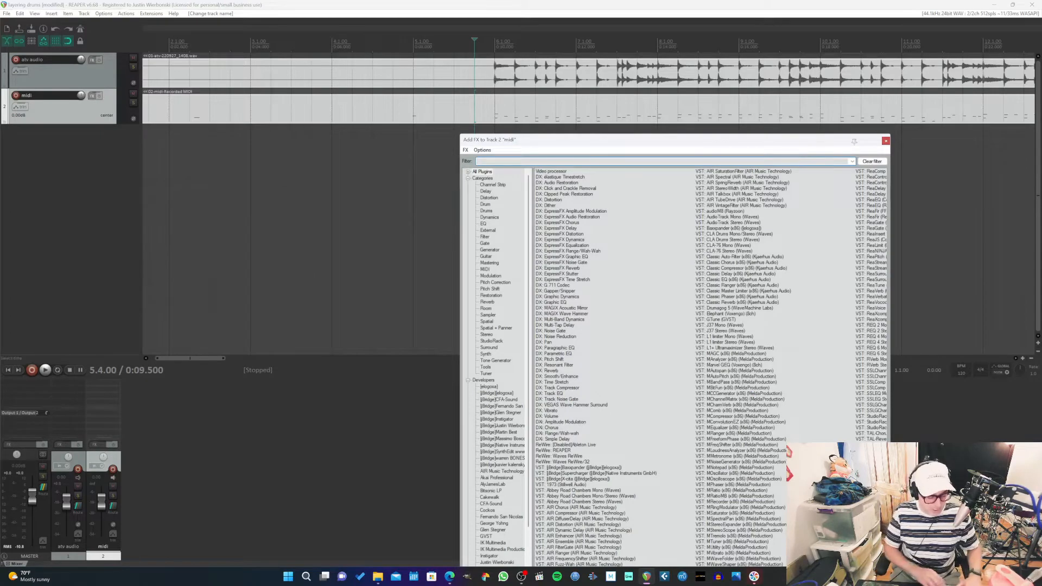
{"action": "type", "text": "EZ"}
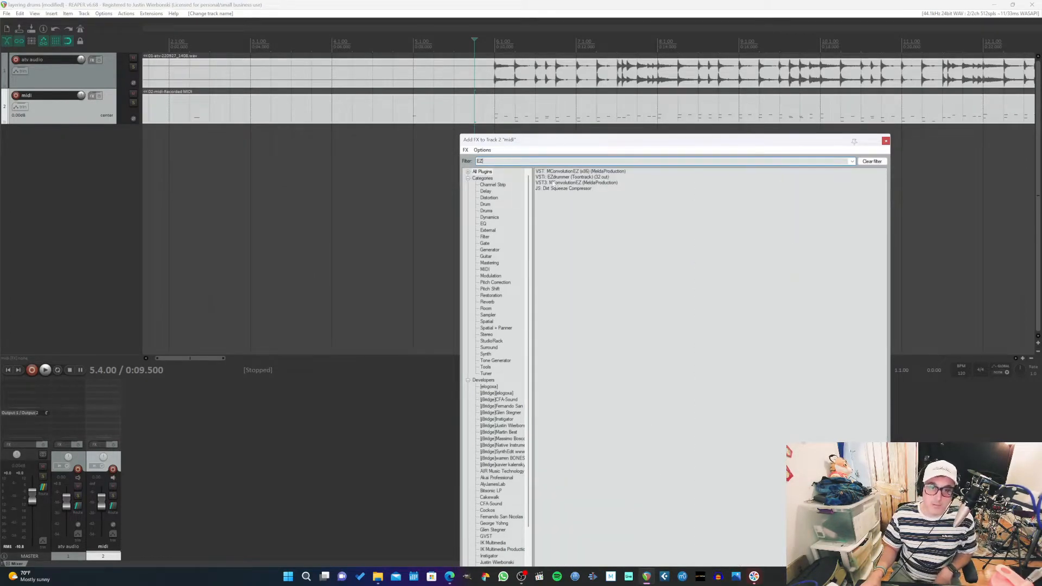
{"action": "double_click", "coordinate": [566, 178]}
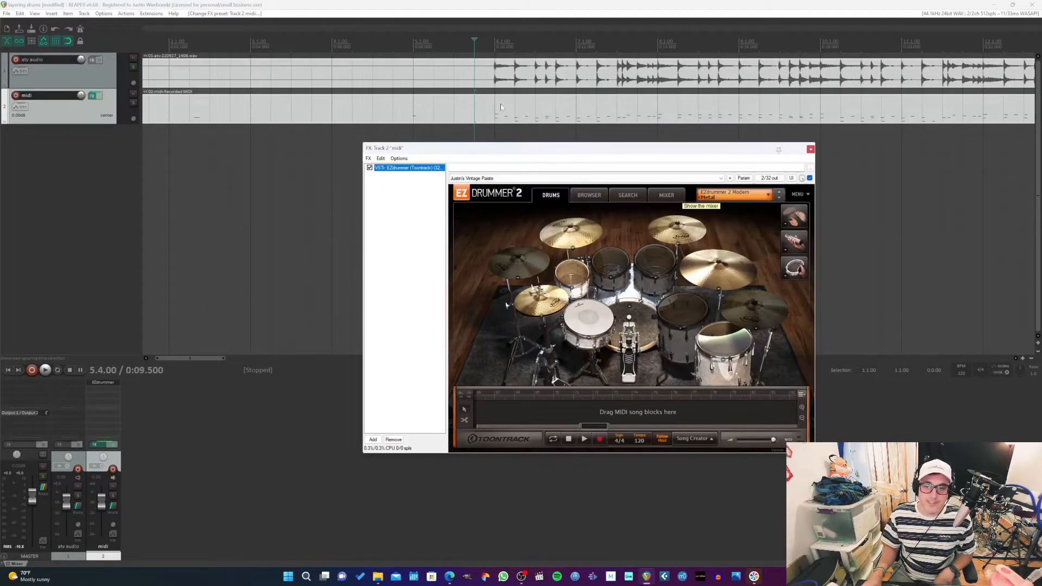
- Play both tracks from 5.4.00, lower their volumes with the midi track at -4.97 dB, and reset the midi track's peak meter
{"action": "left_click", "coordinate": [474, 44]}
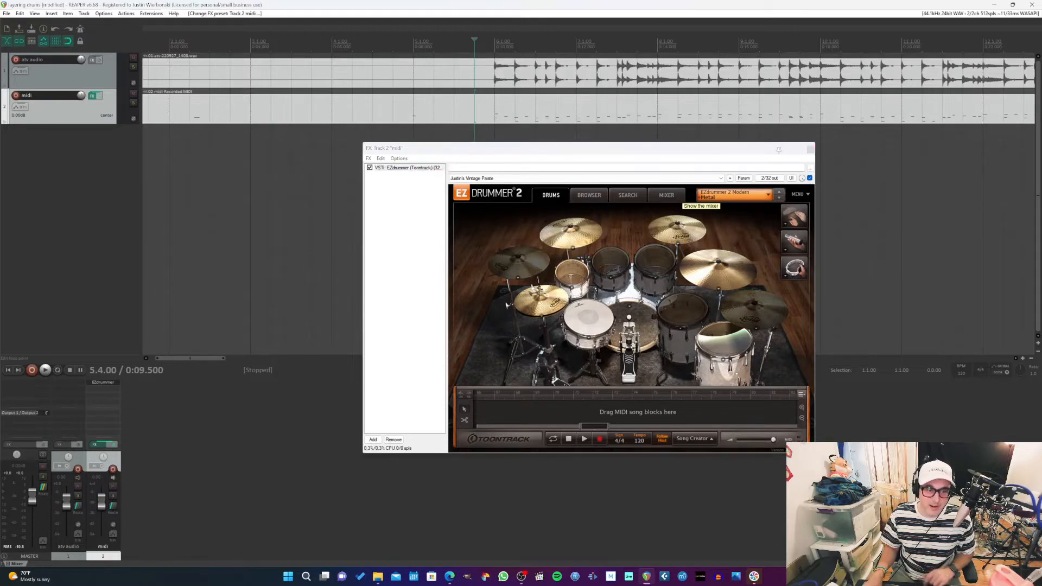
{"action": "key", "text": "space"}
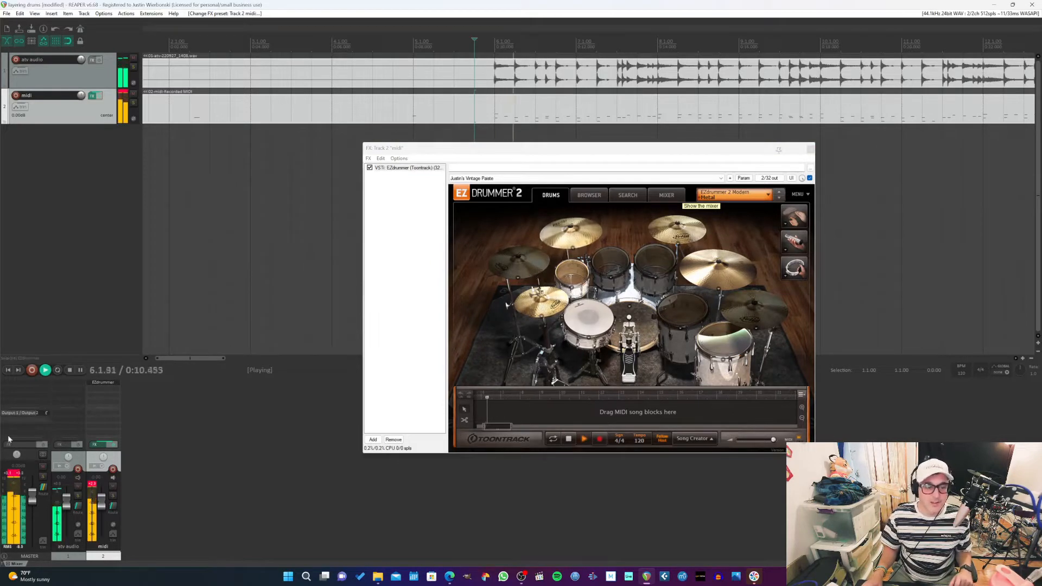
{"action": "left_click_drag", "start_coordinate": [103, 502], "coordinate": [67, 507]}
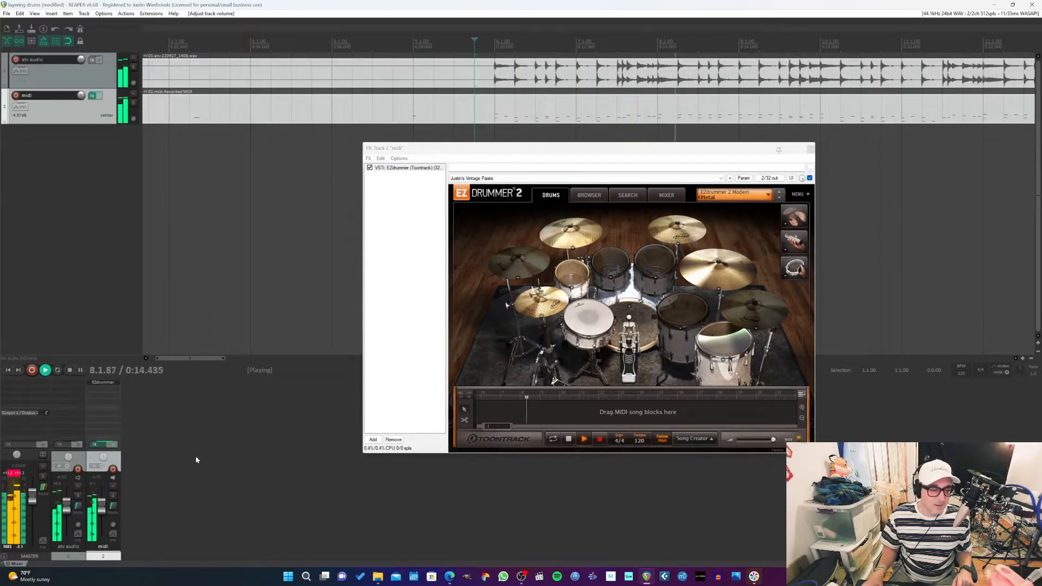
{"action": "key", "text": "space"}
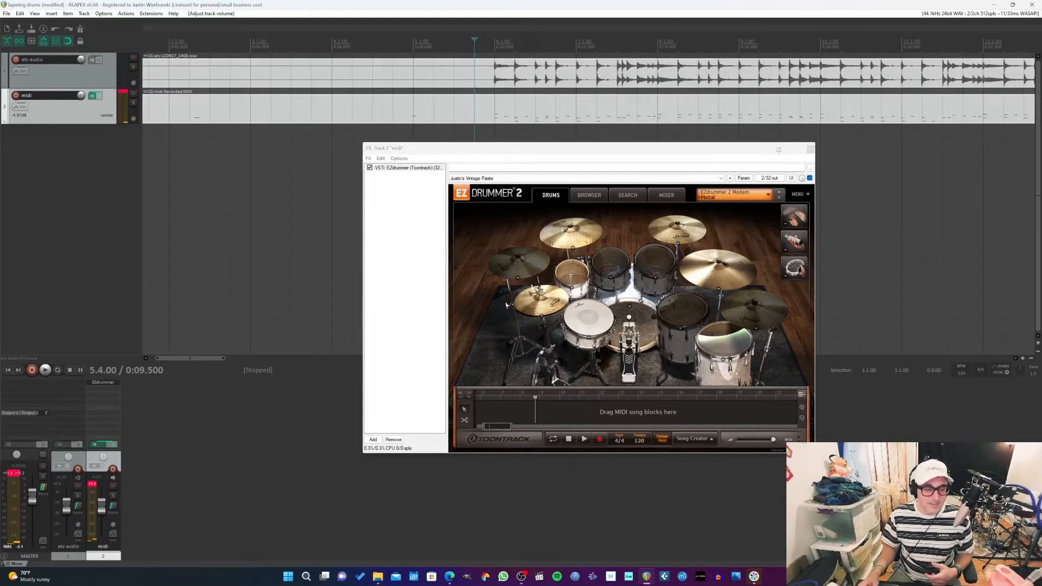
{"action": "left_click", "coordinate": [95, 483]}
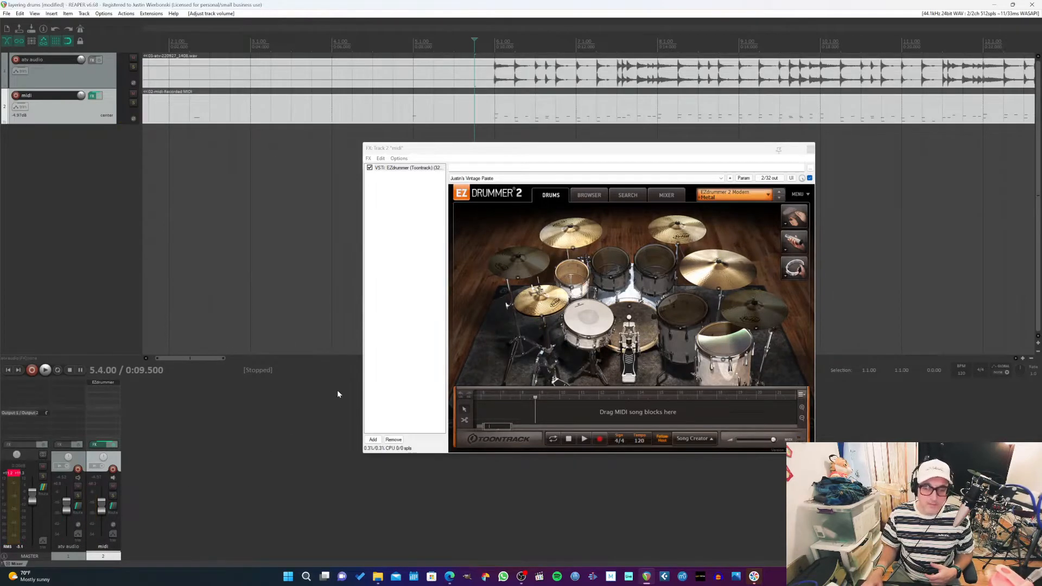
- Load the Basic preset of the Number 1 Hits kit in EZdrummer
{"action": "left_click", "coordinate": [765, 197]}
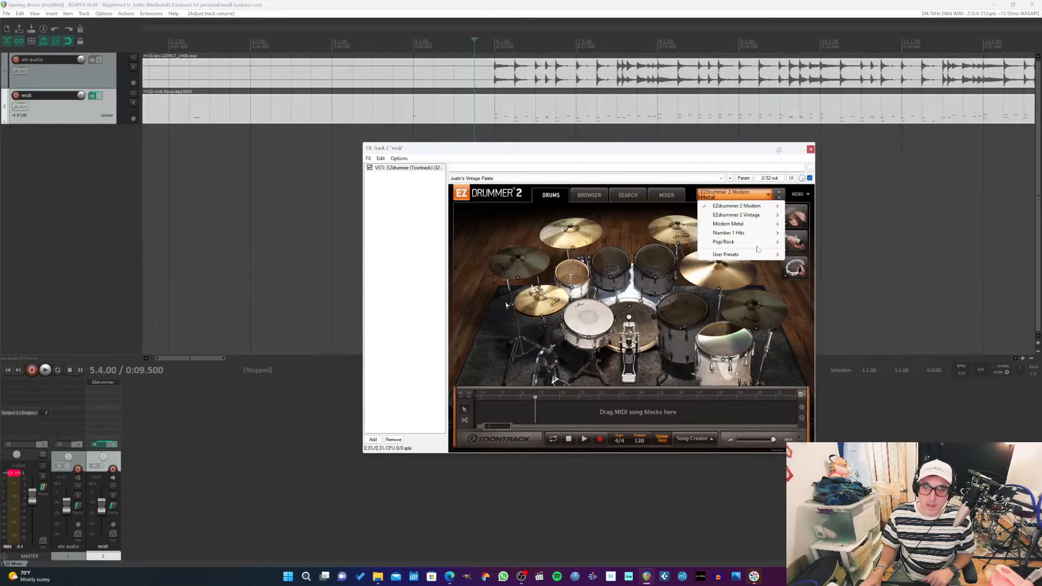
{"action": "mouse_move", "coordinate": [754, 254]}
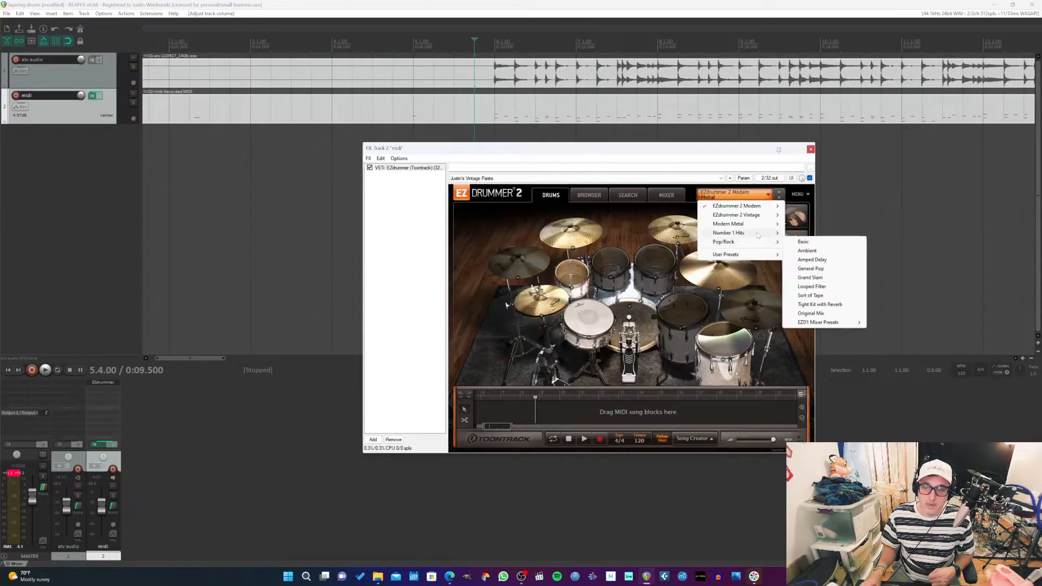
{"action": "mouse_move", "coordinate": [758, 234]}
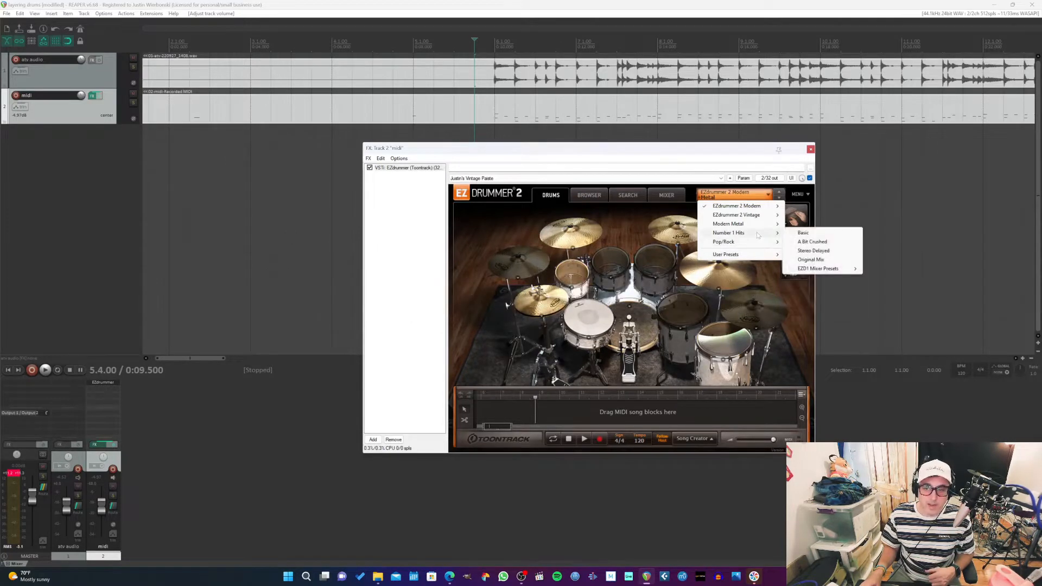
{"action": "left_click", "coordinate": [805, 234]}
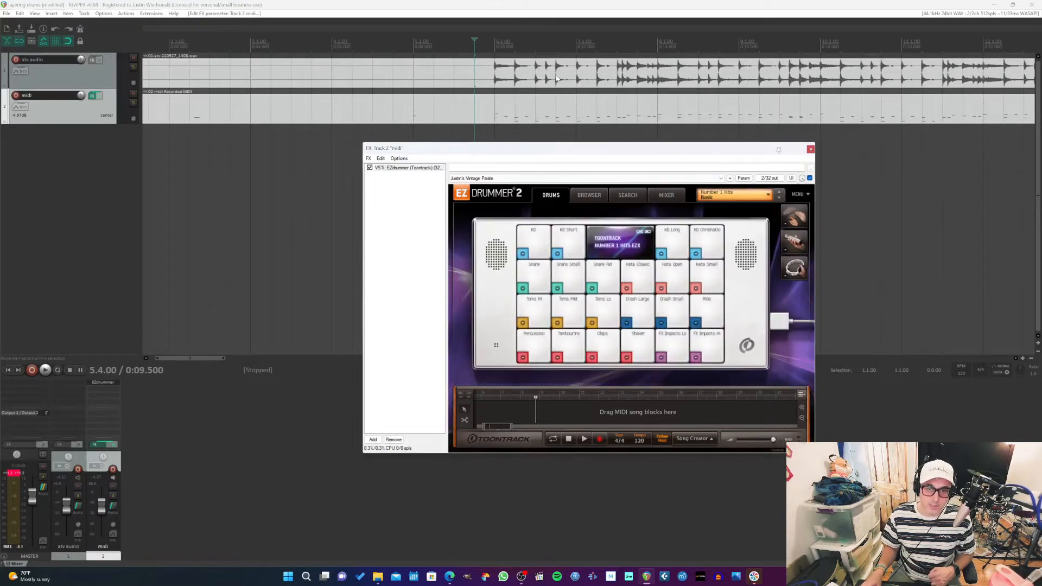
- Play the Number 1 Hits kit with the acoustic audio and lower the midi track's volume to about -14 dB
{"action": "key", "text": "space"}
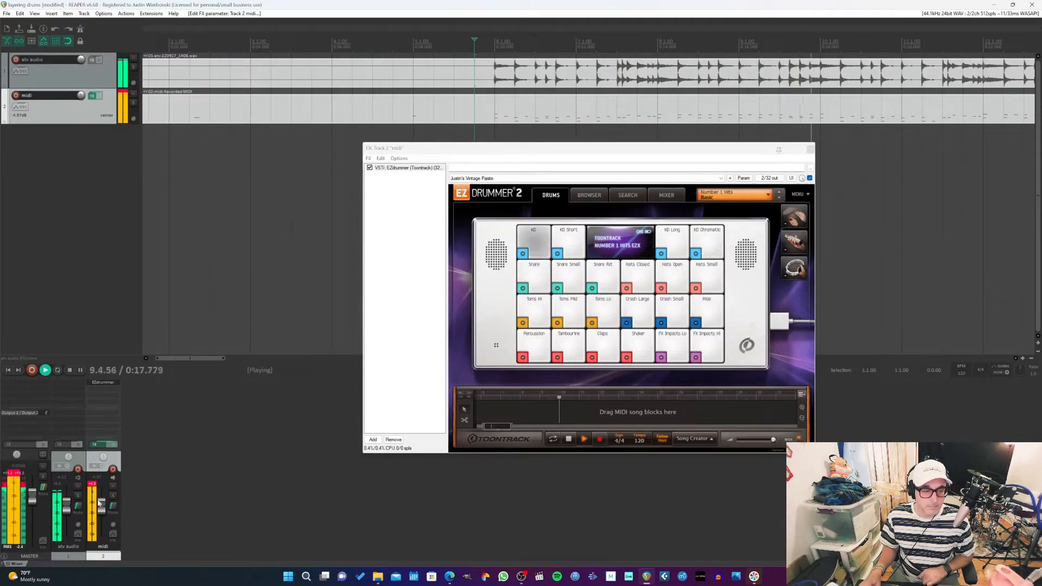
{"action": "left_click_drag", "start_coordinate": [102, 507], "coordinate": [102, 517]}
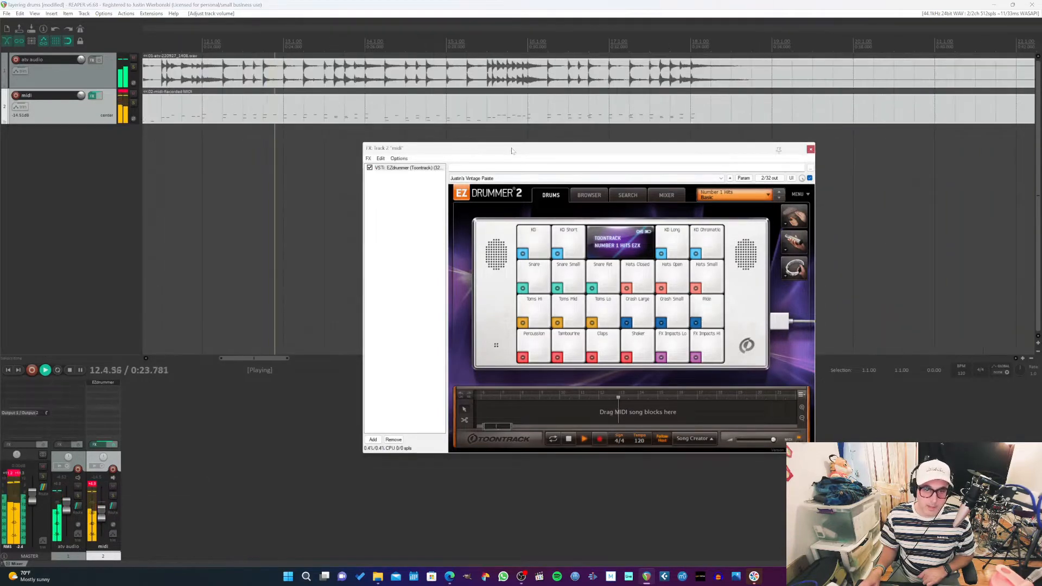
{"action": "left_click_drag", "start_coordinate": [431, 147], "coordinate": [588, 161]}
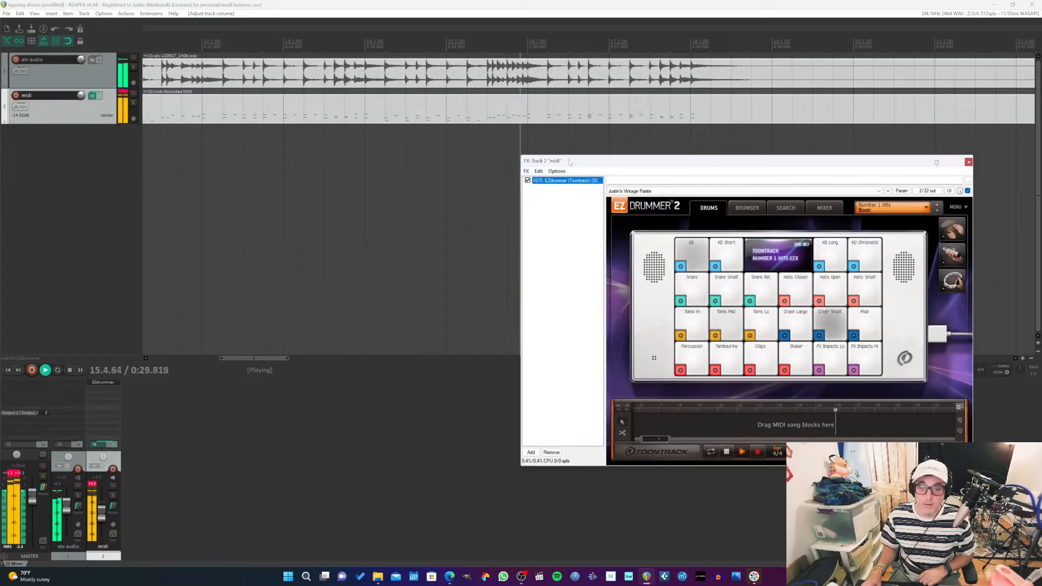
- Select the passage from 15.2 to 16.1, enable repeat, and play it as a loop
{"action": "left_click", "coordinate": [486, 43]}
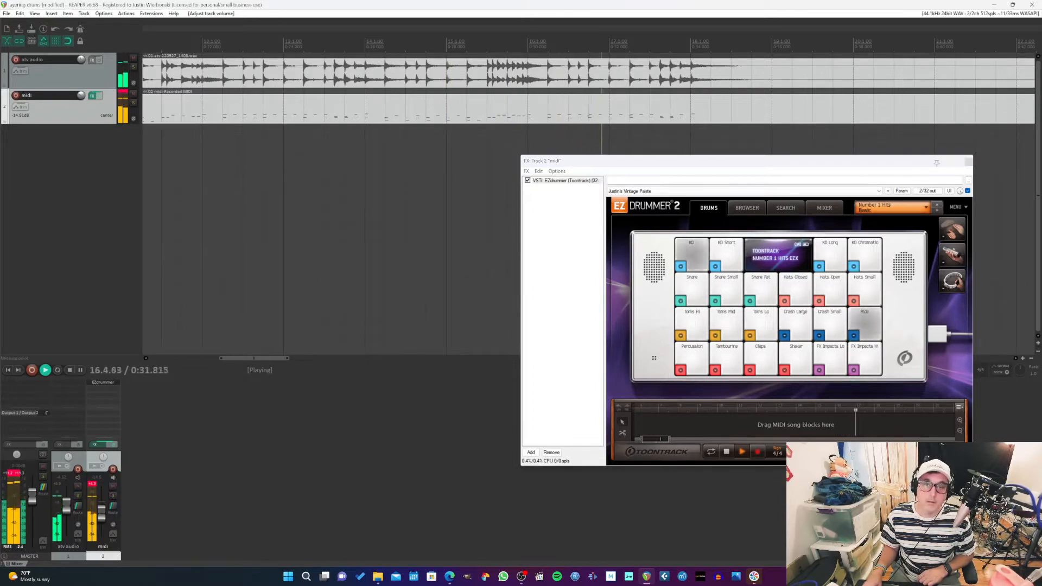
{"action": "key", "text": "space"}
{"action": "left_click_drag", "start_coordinate": [468, 45], "coordinate": [536, 45]}
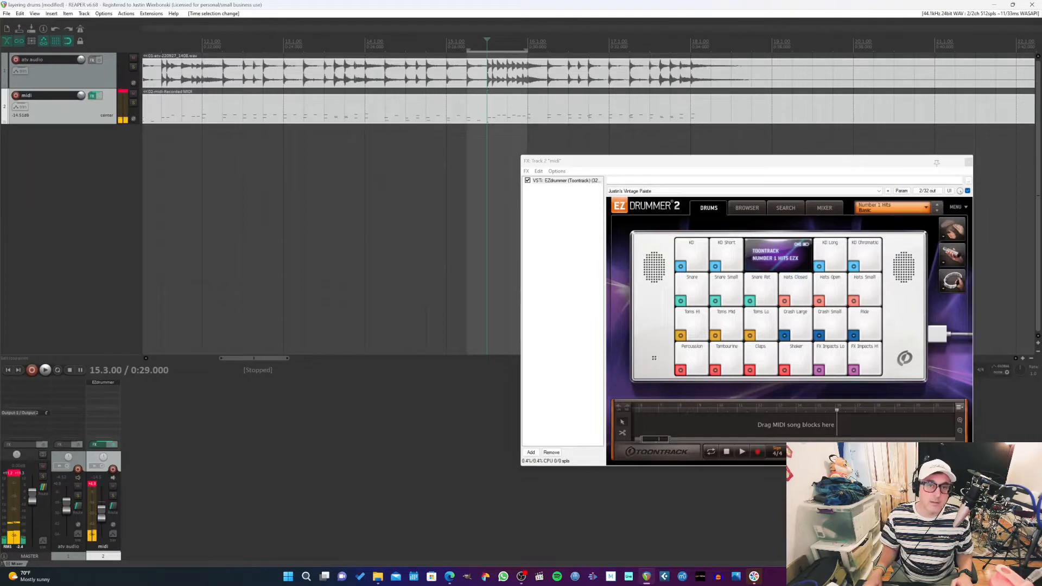
{"action": "left_click", "coordinate": [59, 371]}
{"action": "key", "text": "space"}
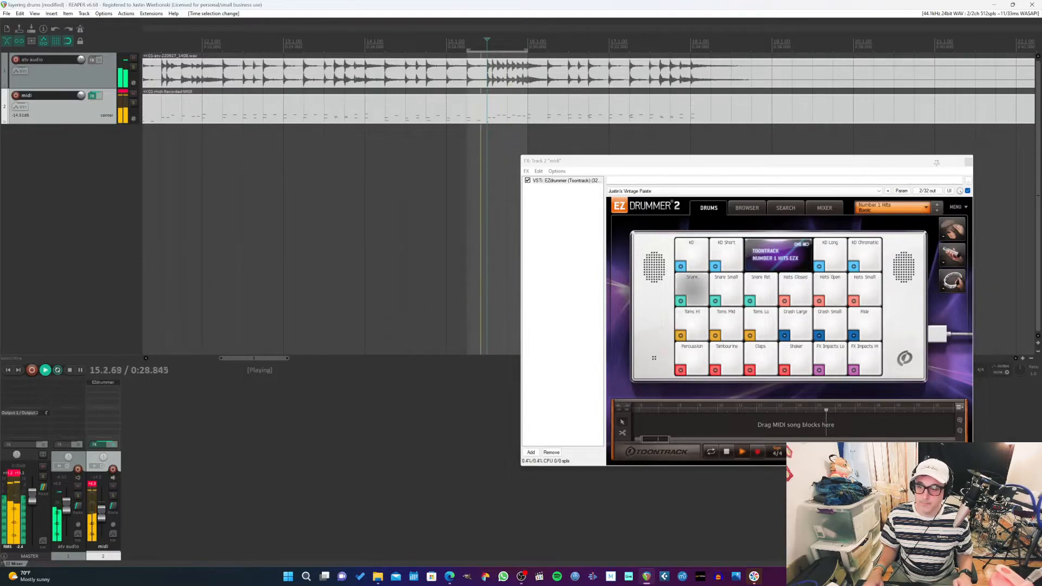
{"action": "key", "text": "space"}
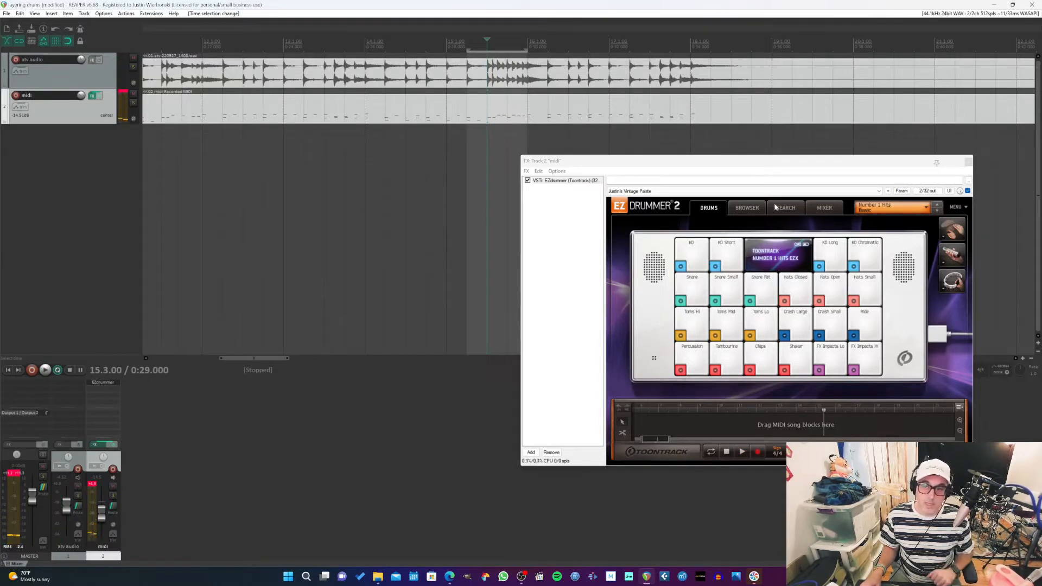
- Solo the snare in EZdrummer's mixer, play from 5.4.00, and raise the midi track's volume to about -6 dB
{"action": "left_click", "coordinate": [828, 209]}
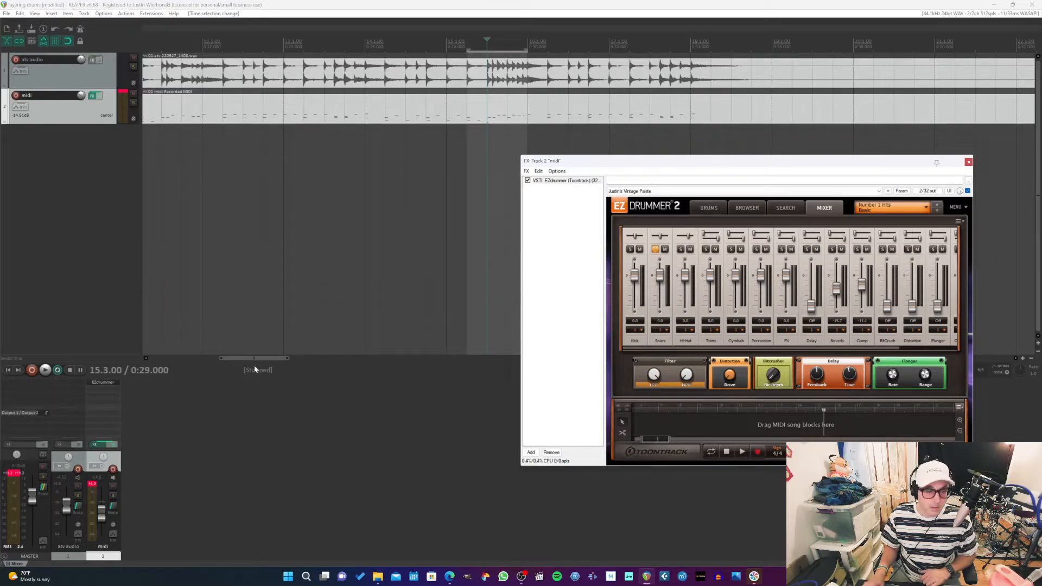
{"action": "left_click_drag", "start_coordinate": [255, 358], "coordinate": [187, 358]}
{"action": "left_click", "coordinate": [529, 44]}
{"action": "key", "text": "space"}
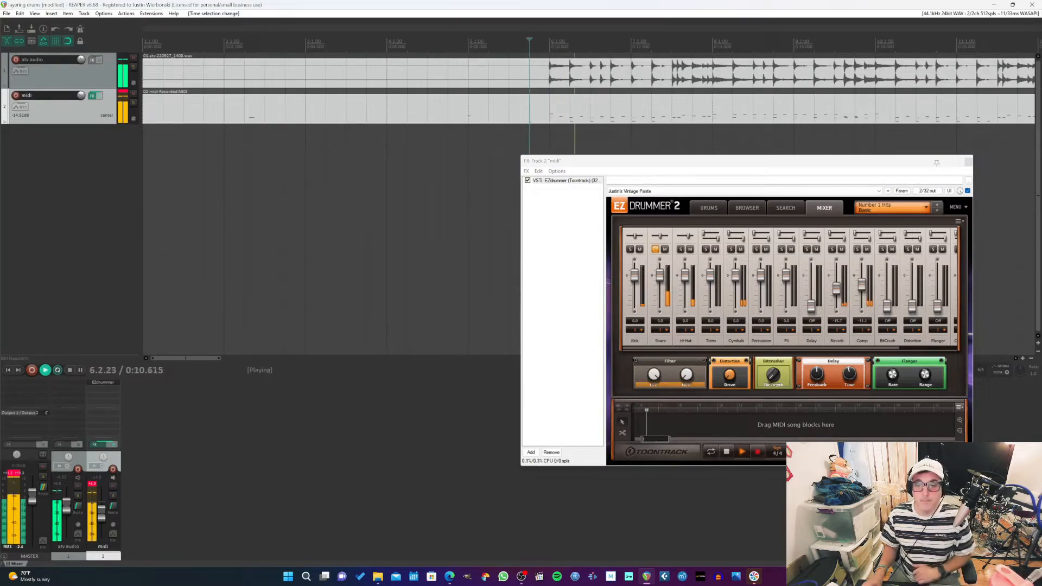
{"action": "left_click_drag", "start_coordinate": [104, 510], "coordinate": [107, 507]}
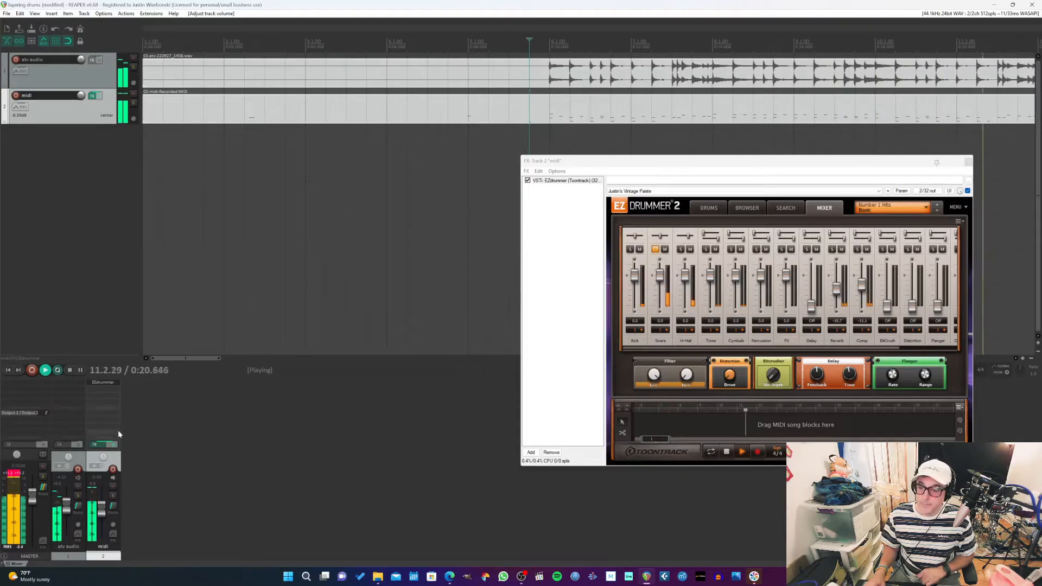
{"action": "key", "text": "space"}
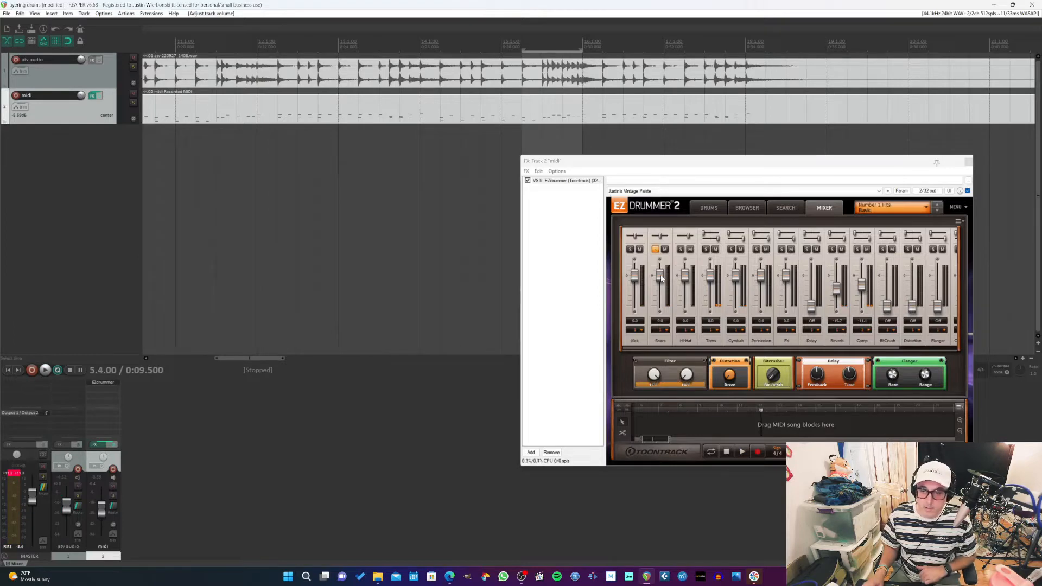
- Lower the Snare channel to -4.2 in EZdrummer's mixer, turn off its solo, and play from 12.1.00
{"action": "left_click_drag", "start_coordinate": [661, 278], "coordinate": [663, 281]}
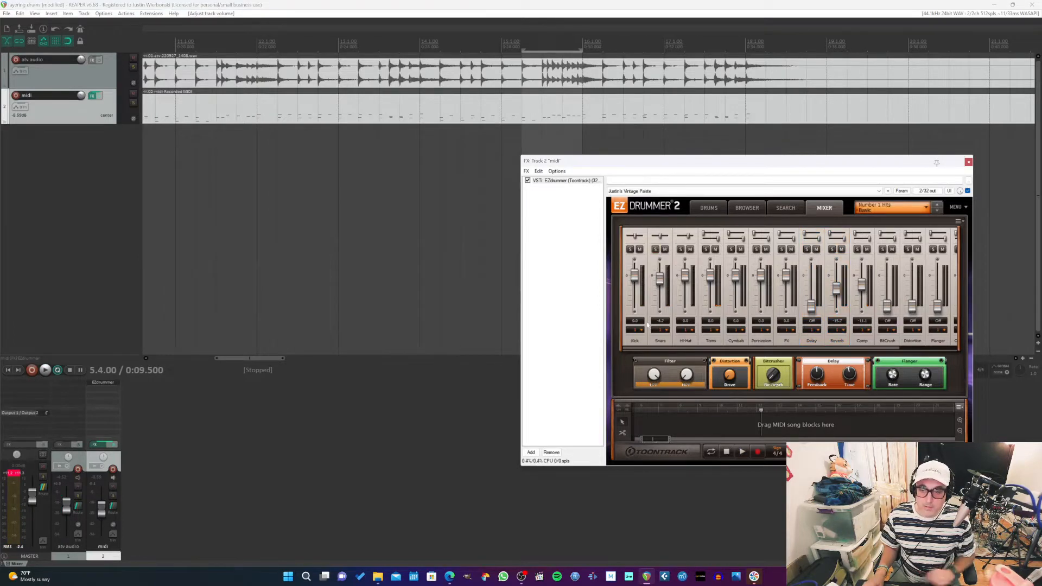
{"action": "left_click", "coordinate": [257, 71]}
{"action": "key", "text": "space"}
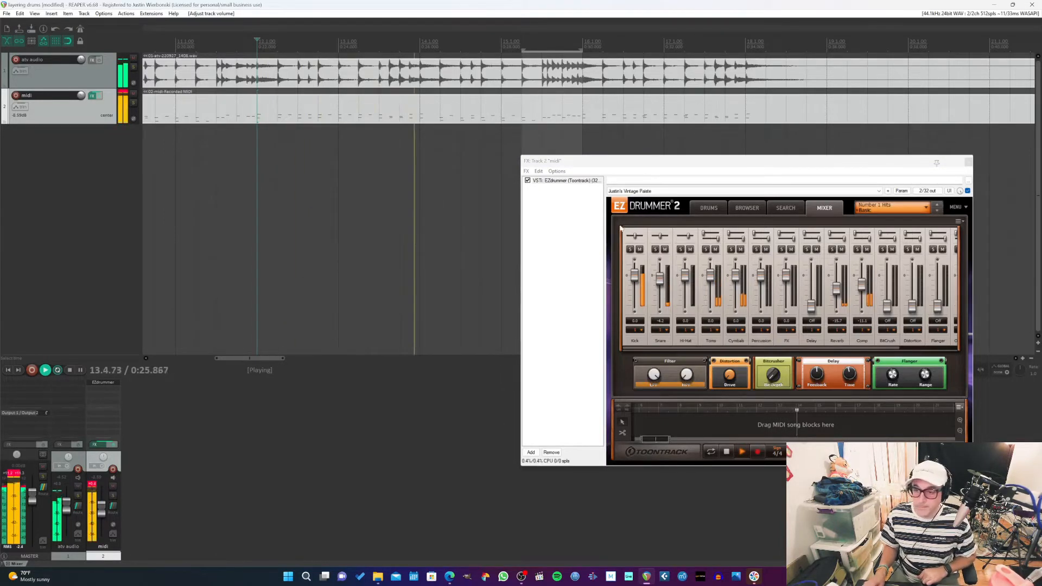
- Turn the Bitcrusher depth down to 0.0%, raise the BitCrush channel to 2.0, and stop playback
{"action": "left_click", "coordinate": [884, 328]}
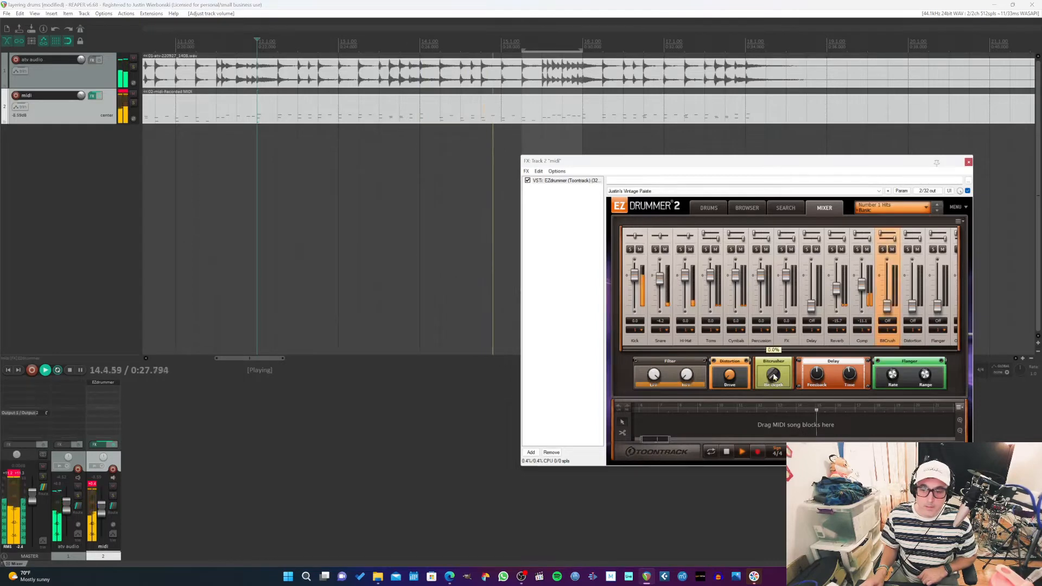
{"action": "left_click_drag", "start_coordinate": [788, 324], "coordinate": [775, 386]}
{"action": "left_click_drag", "start_coordinate": [888, 305], "coordinate": [888, 274]}
{"action": "key", "text": "space"}
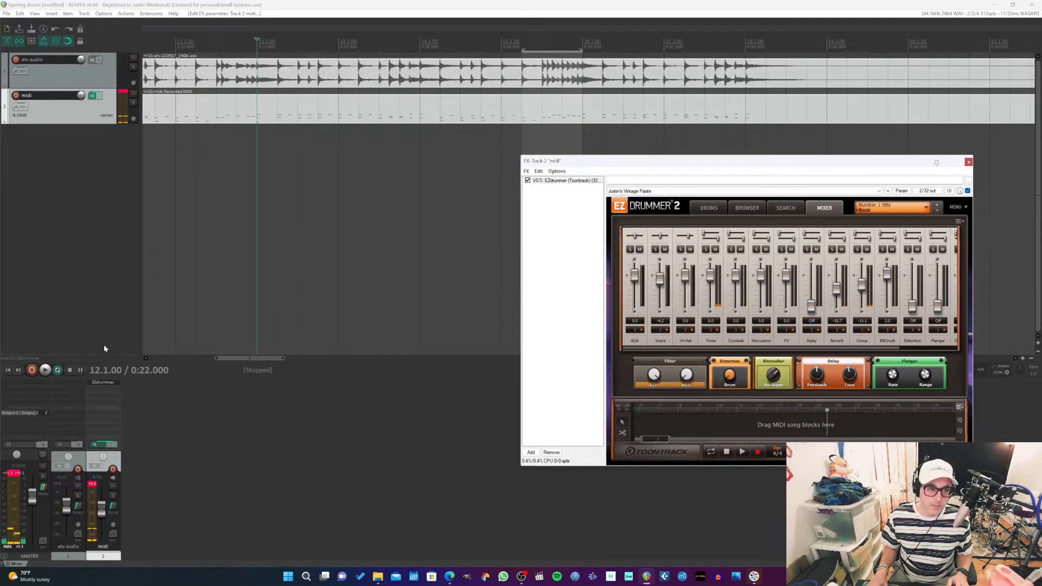
- Play a longer time selection from 12.1.00, lower the BitCrush channel to about -12, and adjust the Bitcrusher's bit depth
{"action": "left_click", "coordinate": [58, 371]}
{"action": "key", "text": "space"}
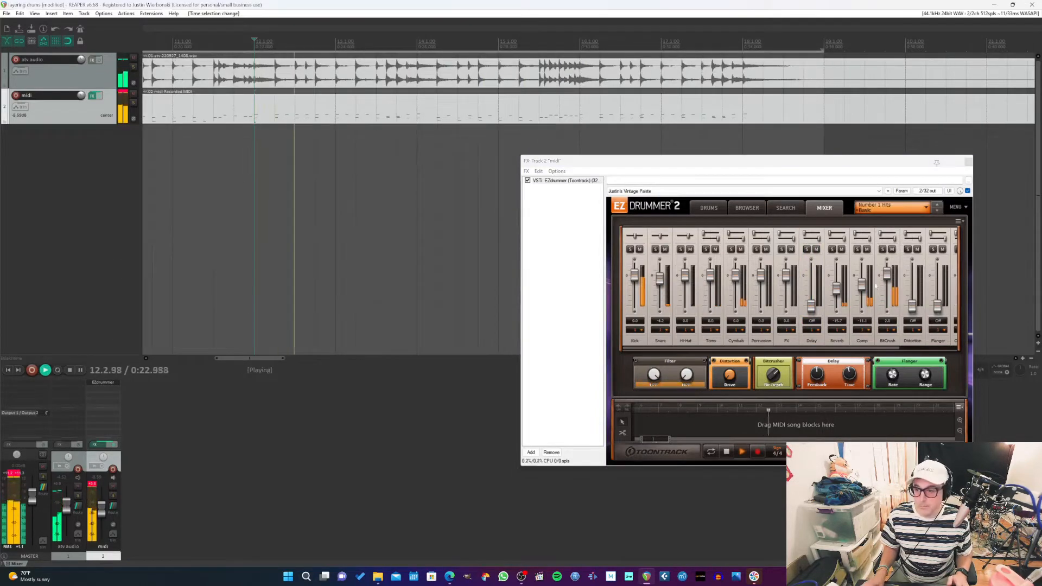
{"action": "left_click_drag", "start_coordinate": [888, 274], "coordinate": [889, 296]}
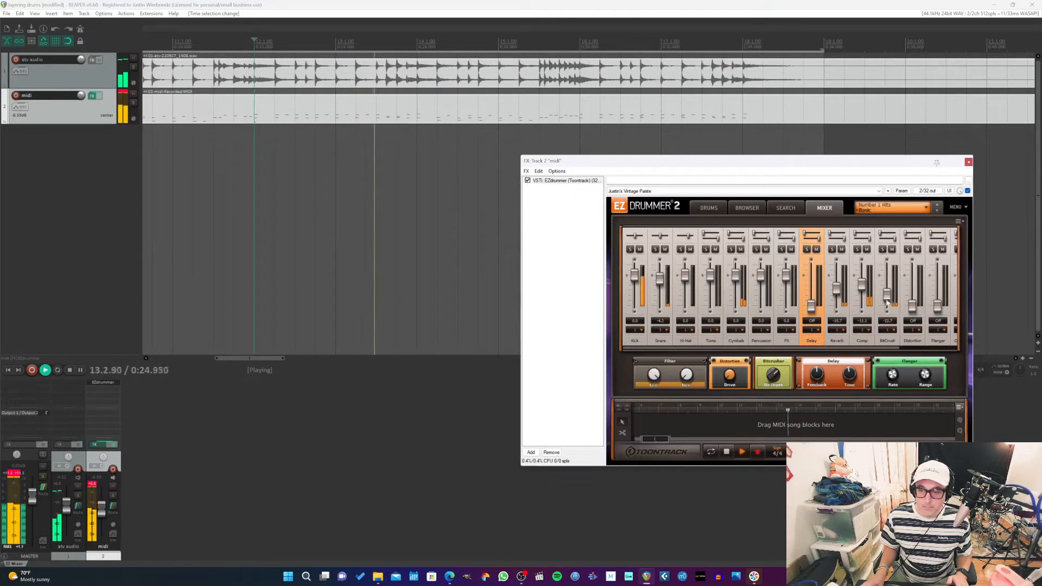
{"action": "left_click_drag", "start_coordinate": [773, 375], "coordinate": [772, 413]}
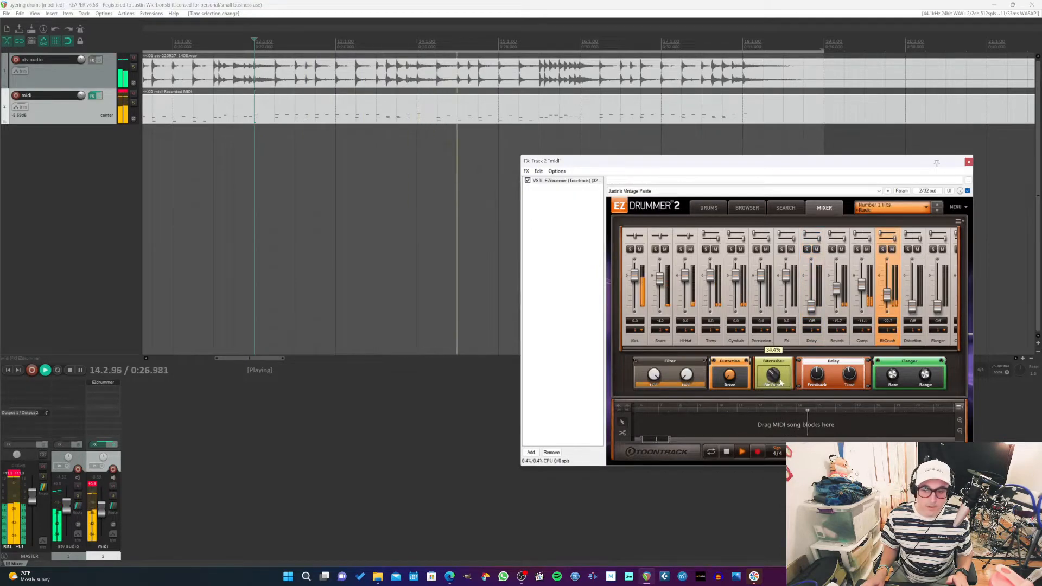
- Turn down the Bitcrusher depth and bring up the Distortion channel with its drive at 100%, replaying the passage from 13.1.00
{"action": "left_click_drag", "start_coordinate": [774, 375], "coordinate": [773, 407]}
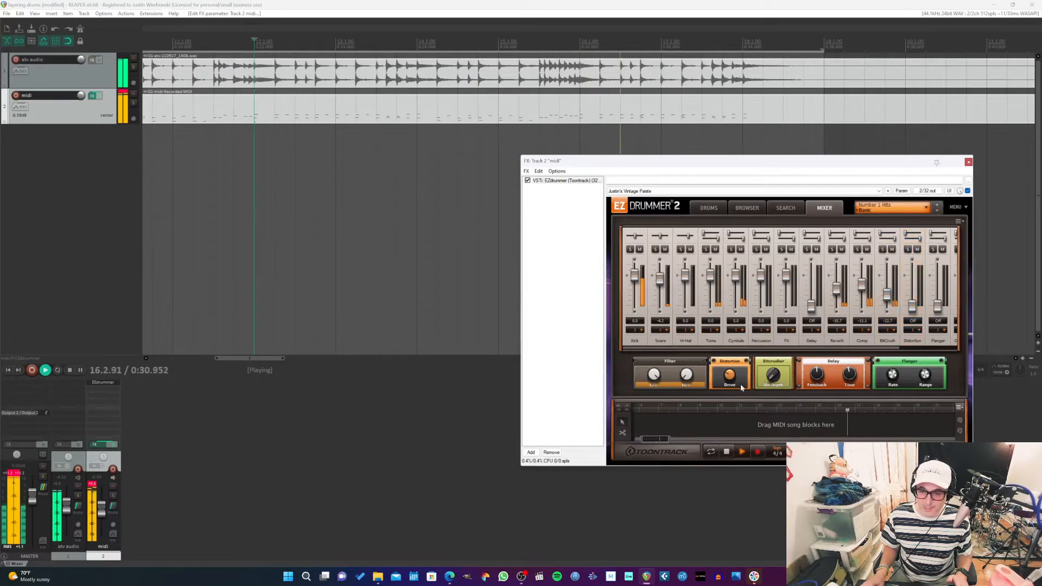
{"action": "left_click_drag", "start_coordinate": [732, 375], "coordinate": [731, 356]}
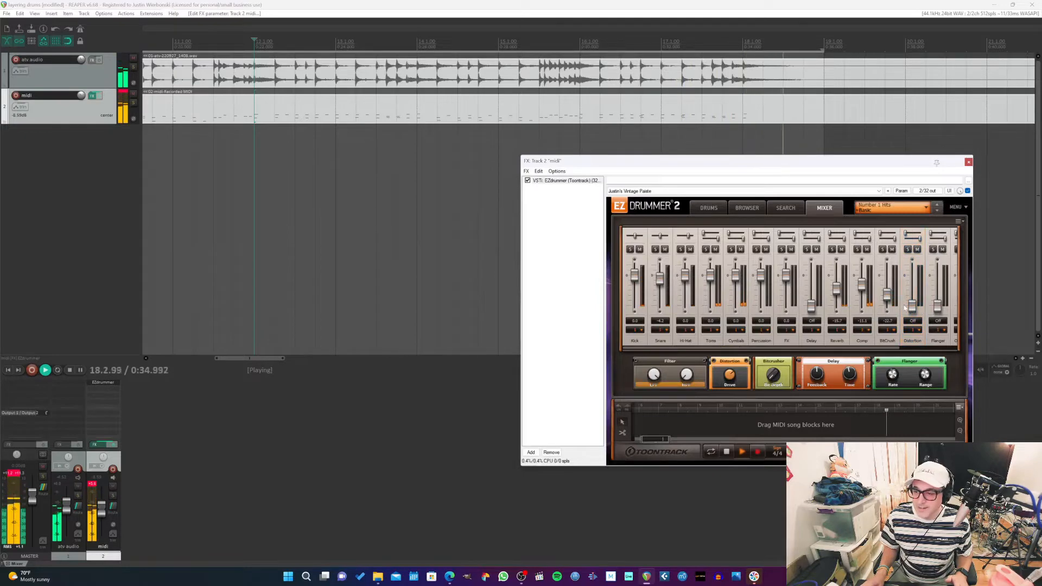
{"action": "key", "text": "space"}
{"action": "key", "text": "space"}
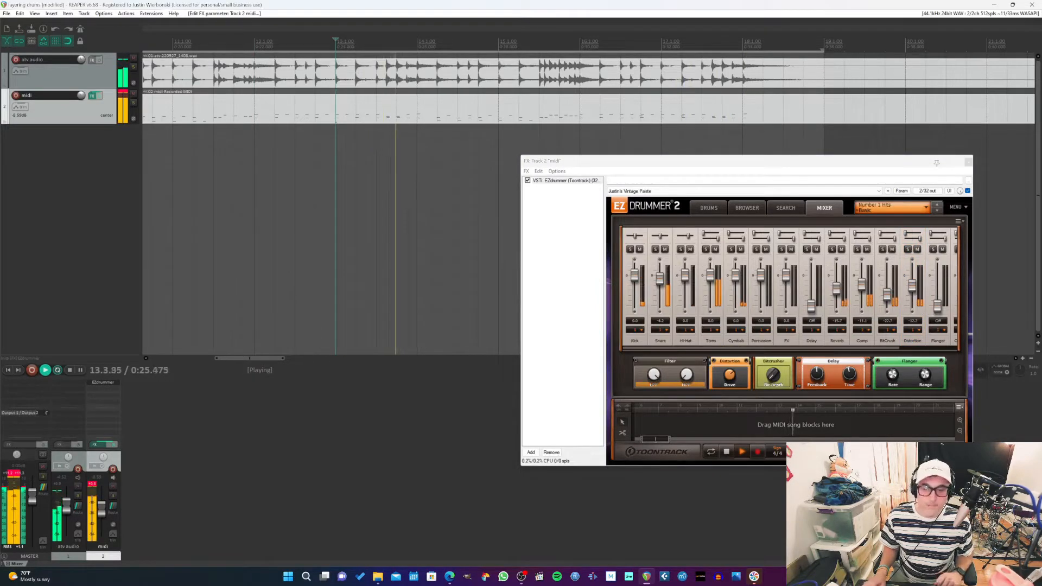
{"action": "left_click_drag", "start_coordinate": [729, 374], "coordinate": [753, 316]}
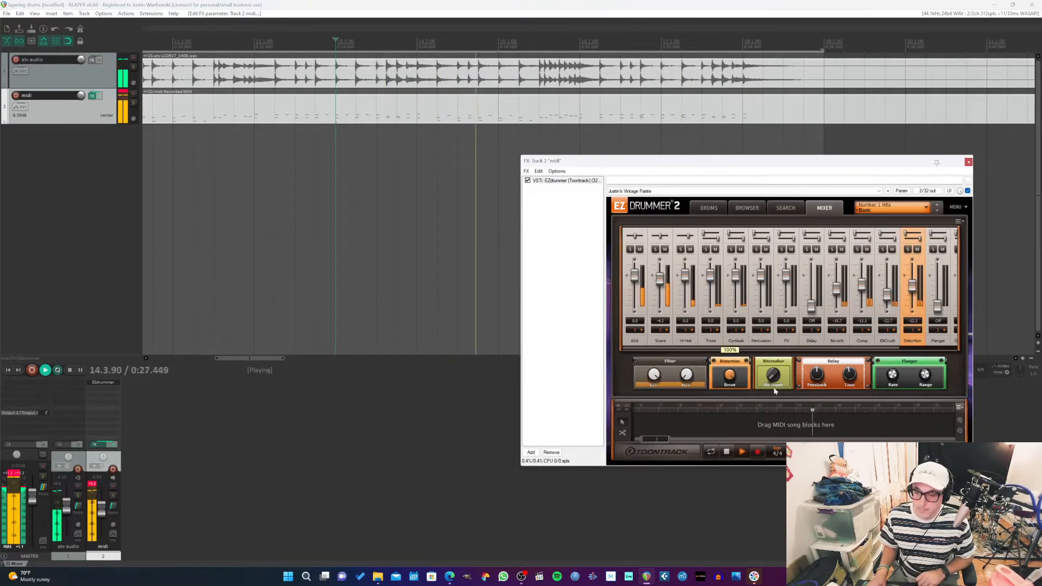
{"action": "left_click_drag", "start_coordinate": [914, 287], "coordinate": [913, 280]}
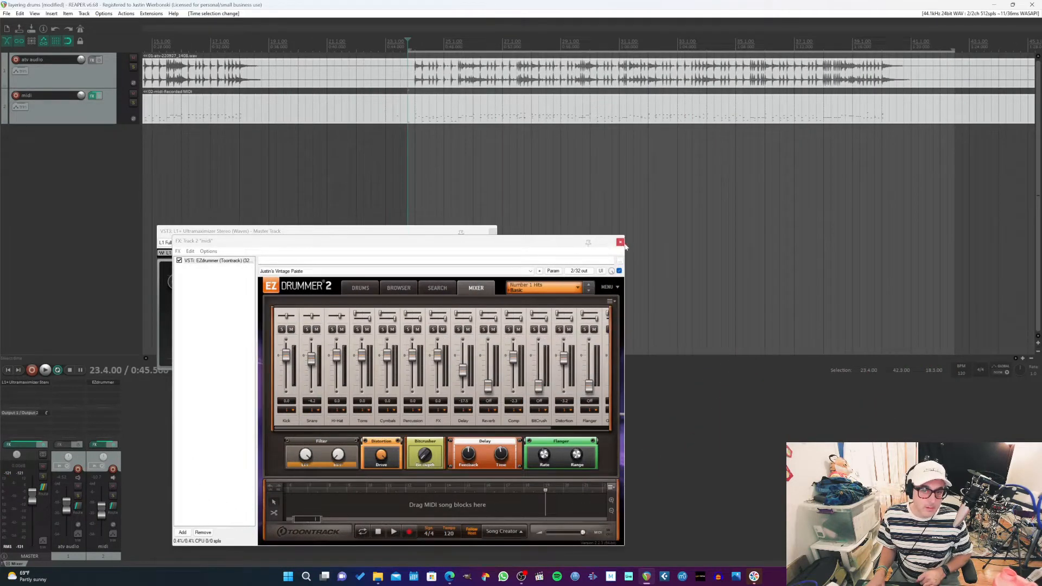
- Move the EZdrummer window clear of the limiter, play from 23.3.00 with EZdrummer bypassed, and enable it again
{"action": "left_click_drag", "start_coordinate": [457, 246], "coordinate": [788, 196]}
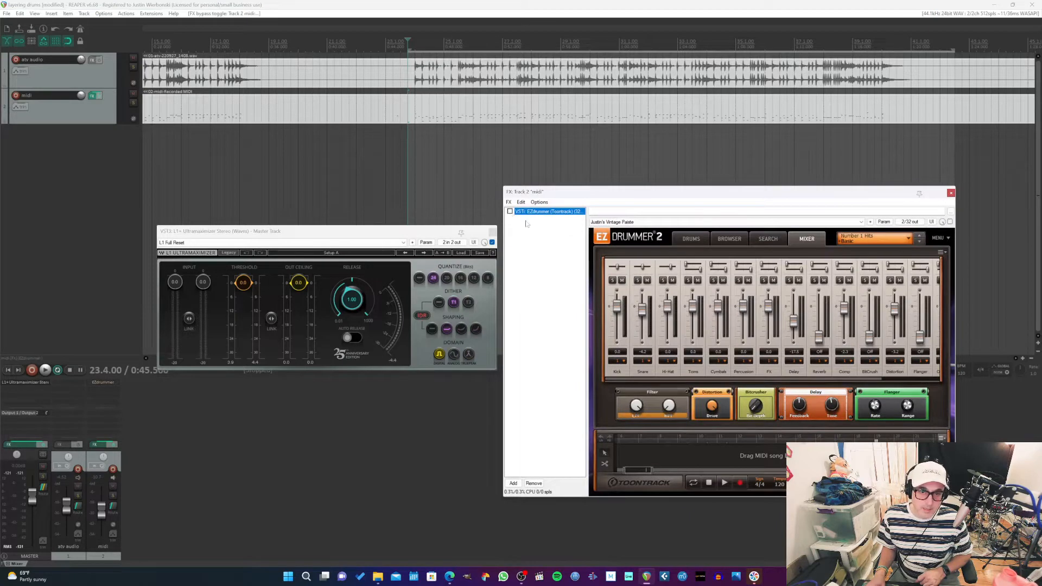
{"action": "left_click", "coordinate": [400, 44]}
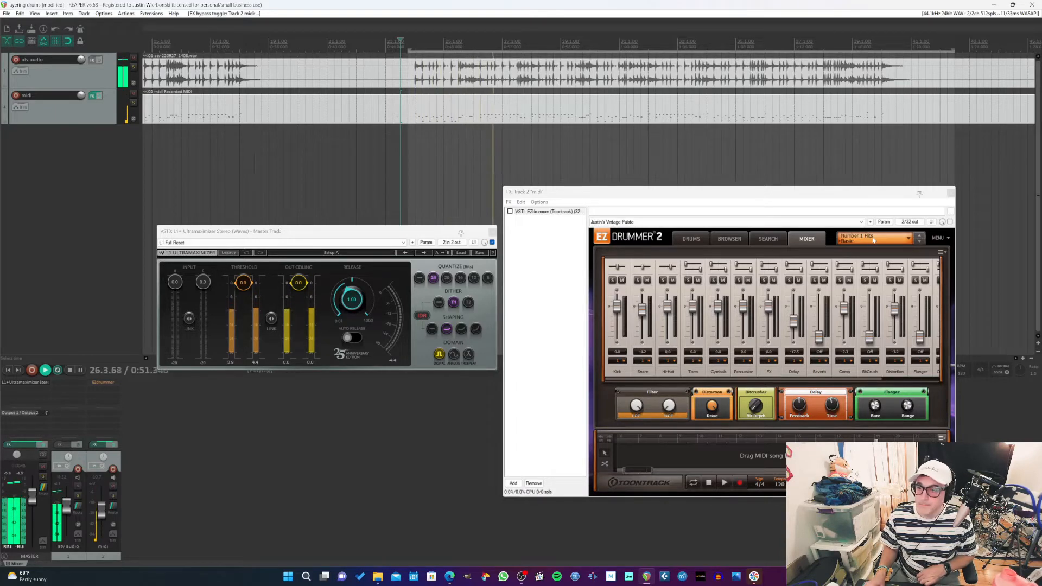
{"action": "left_click", "coordinate": [510, 211]}
- Try the Pop/Rock Amped Delay mixer preset in EZdrummer, adjust the midi track's volume, and stop playback
{"action": "left_click", "coordinate": [909, 238]}
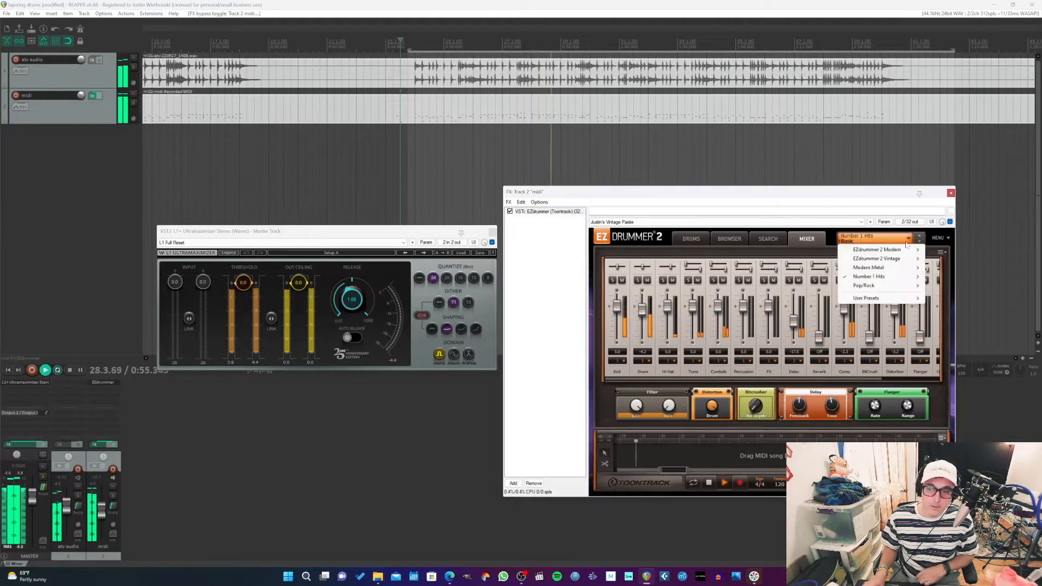
{"action": "mouse_move", "coordinate": [904, 269]}
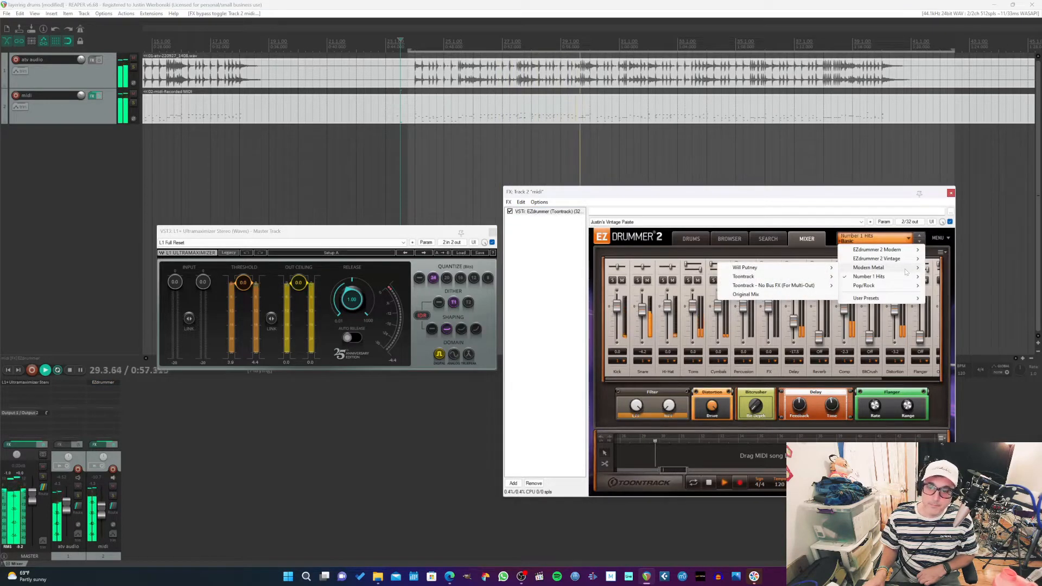
{"action": "mouse_move", "coordinate": [901, 288]}
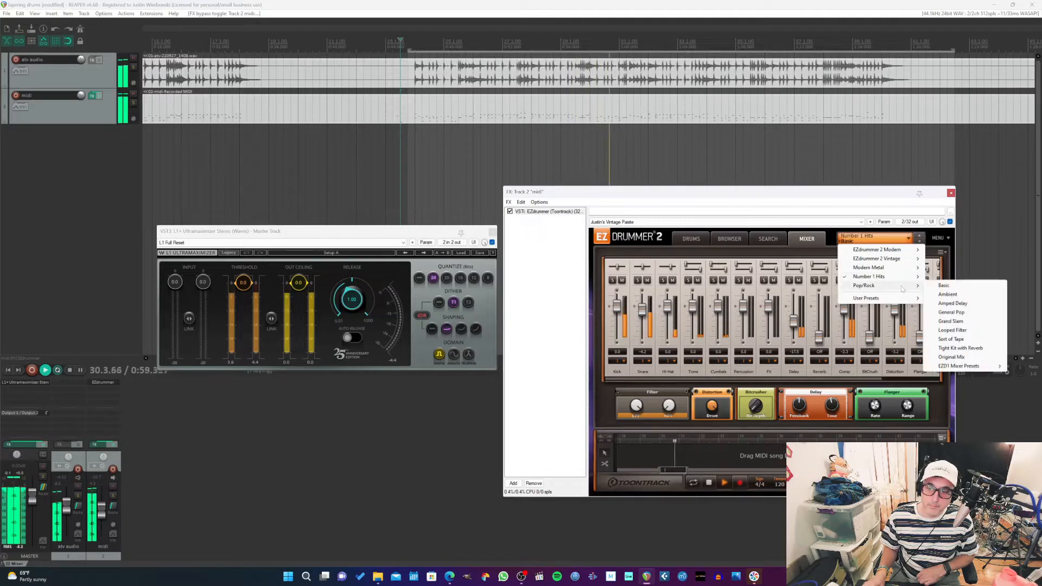
{"action": "left_click", "coordinate": [952, 304]}
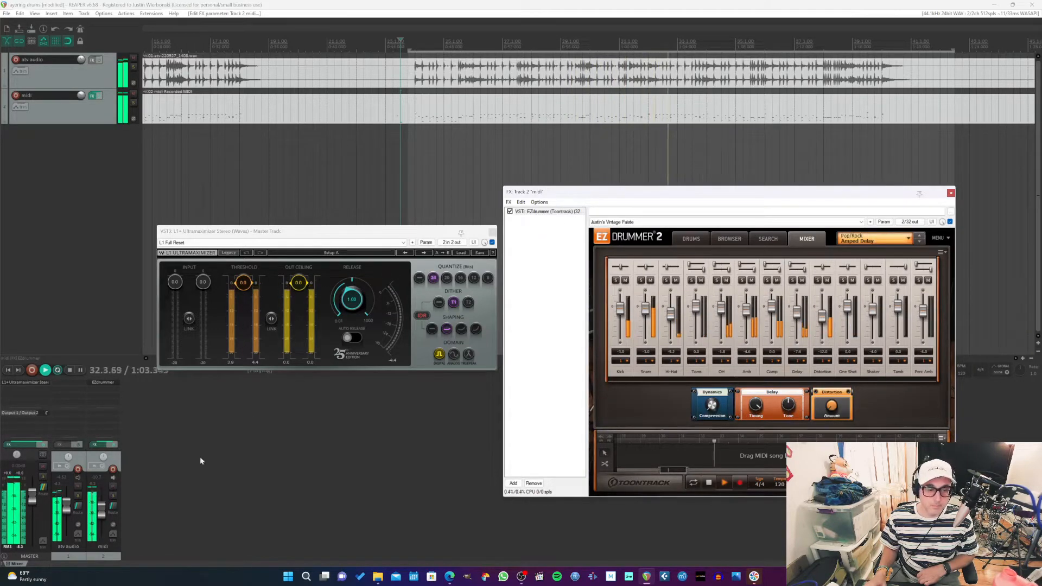
{"action": "left_click_drag", "start_coordinate": [102, 505], "coordinate": [103, 508]}
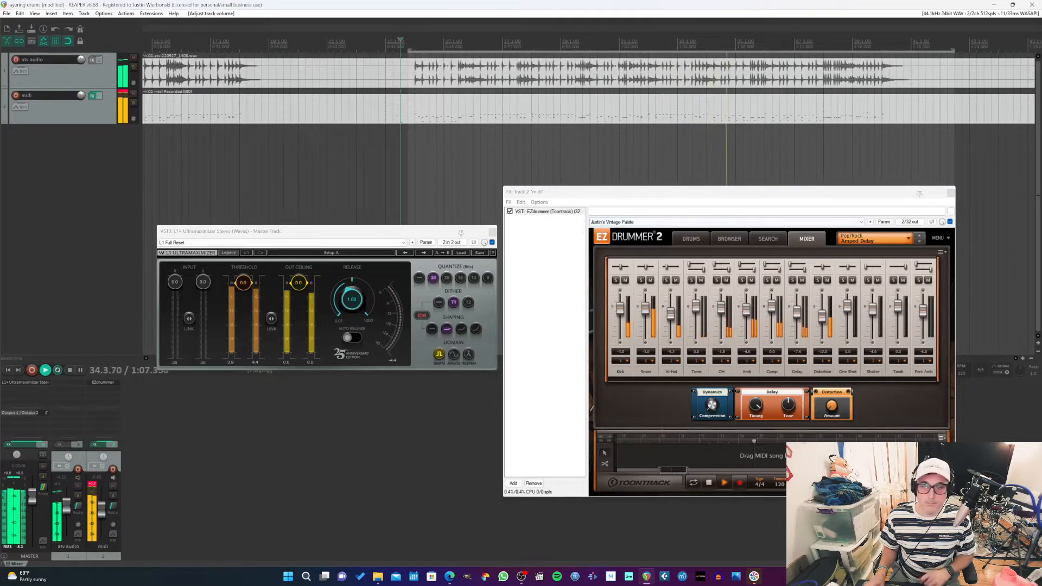
{"action": "key", "text": "space"}
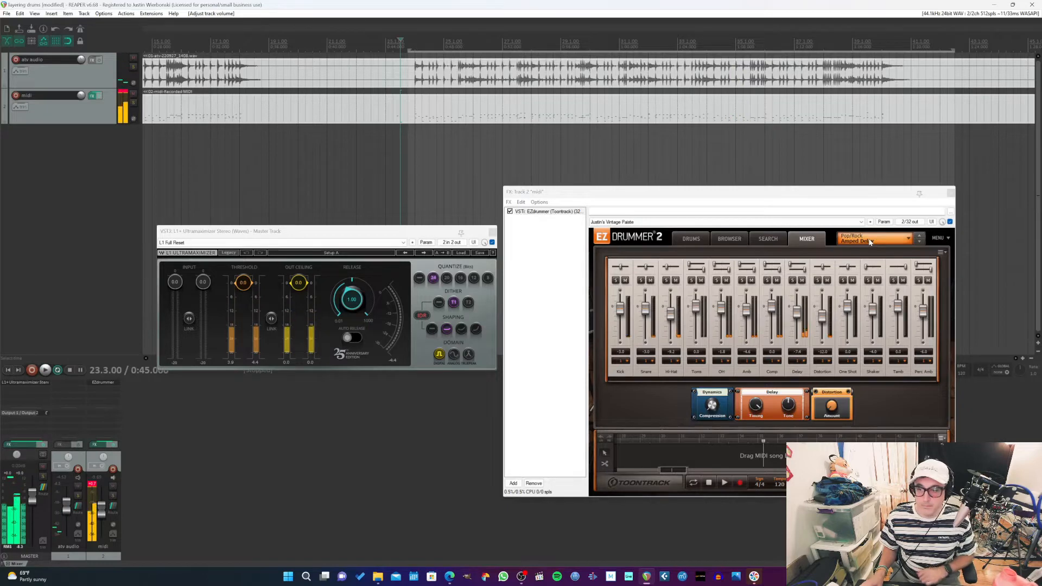
- Load EZdrummer's EZdrummer 2 Modern 80s mixer preset and audition it from 23.4.00, soloing and unsoloing the midi track
{"action": "left_click", "coordinate": [869, 241]}
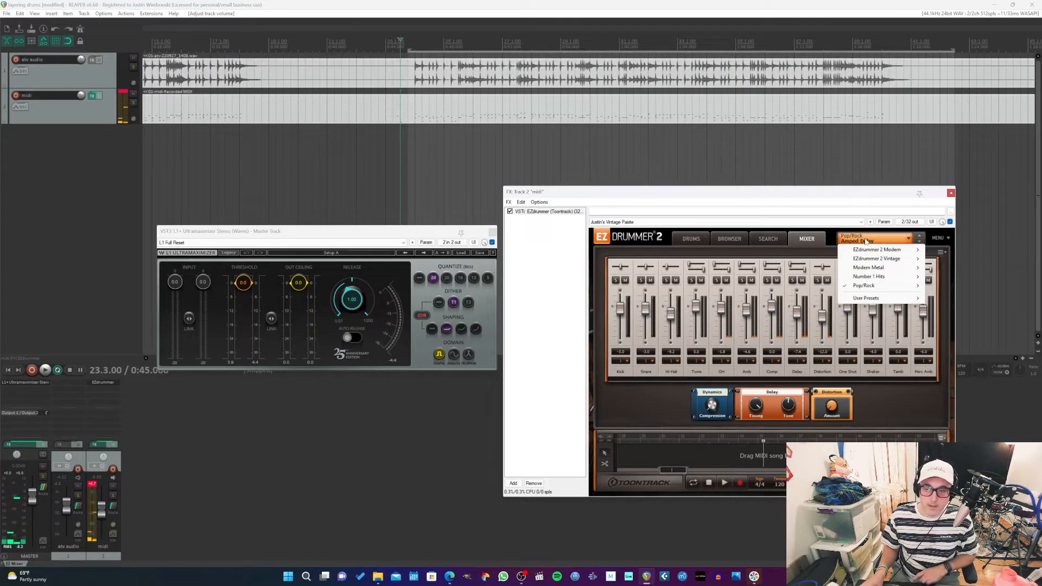
{"action": "mouse_move", "coordinate": [887, 267]}
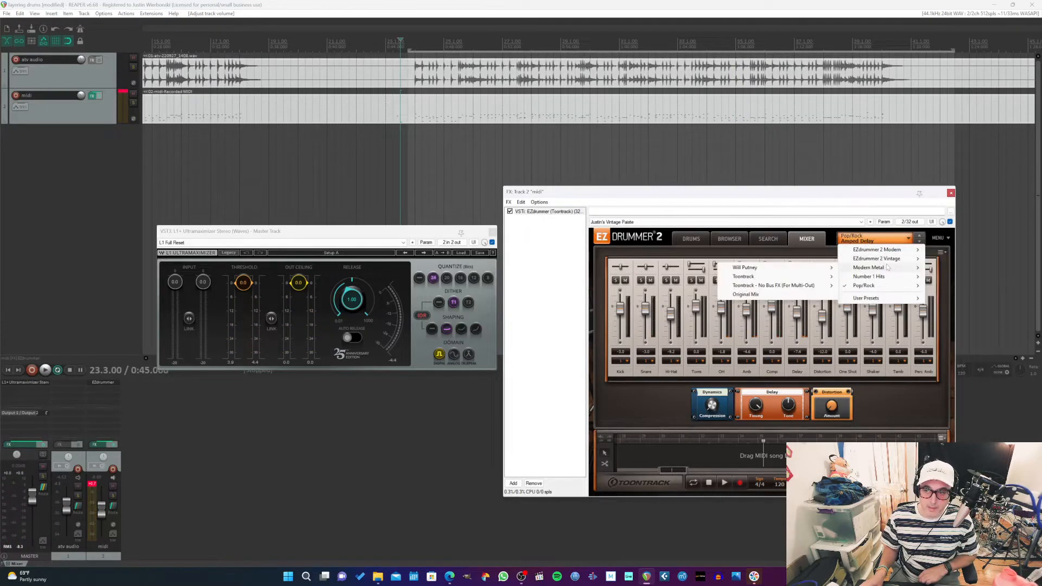
{"action": "mouse_move", "coordinate": [895, 249]}
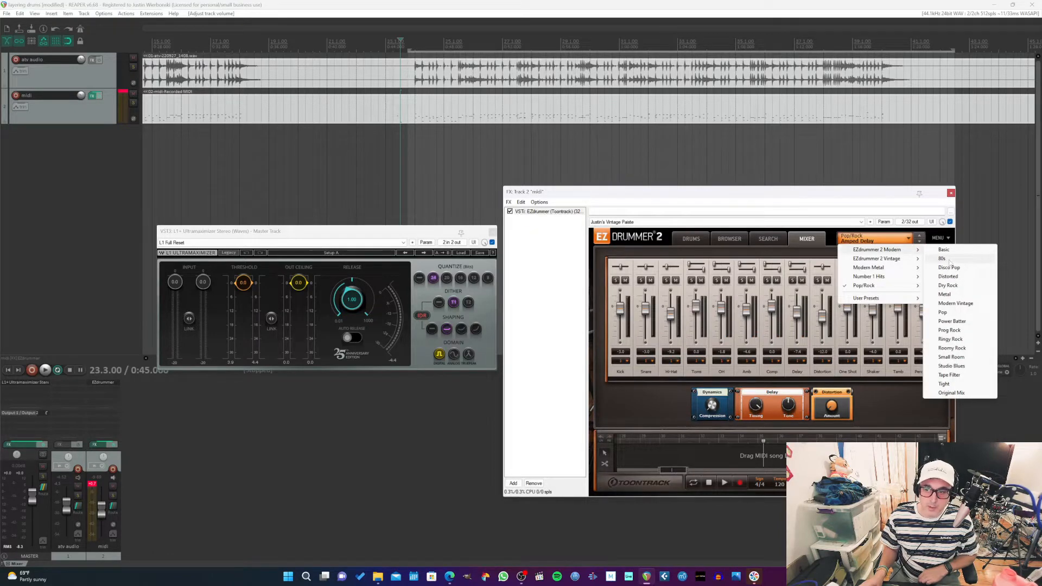
{"action": "left_click", "coordinate": [949, 259]}
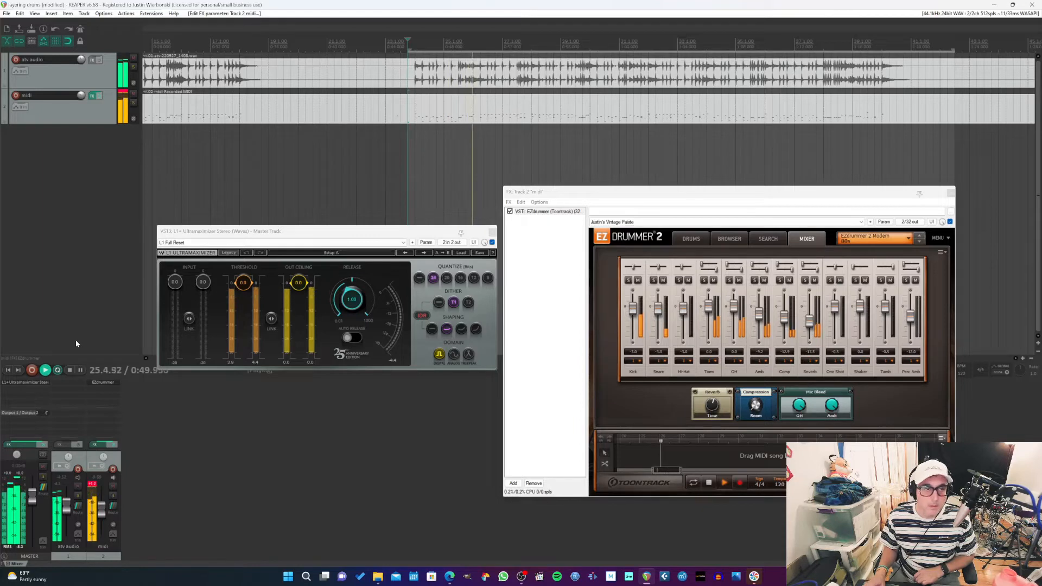
{"action": "left_click", "coordinate": [134, 102]}
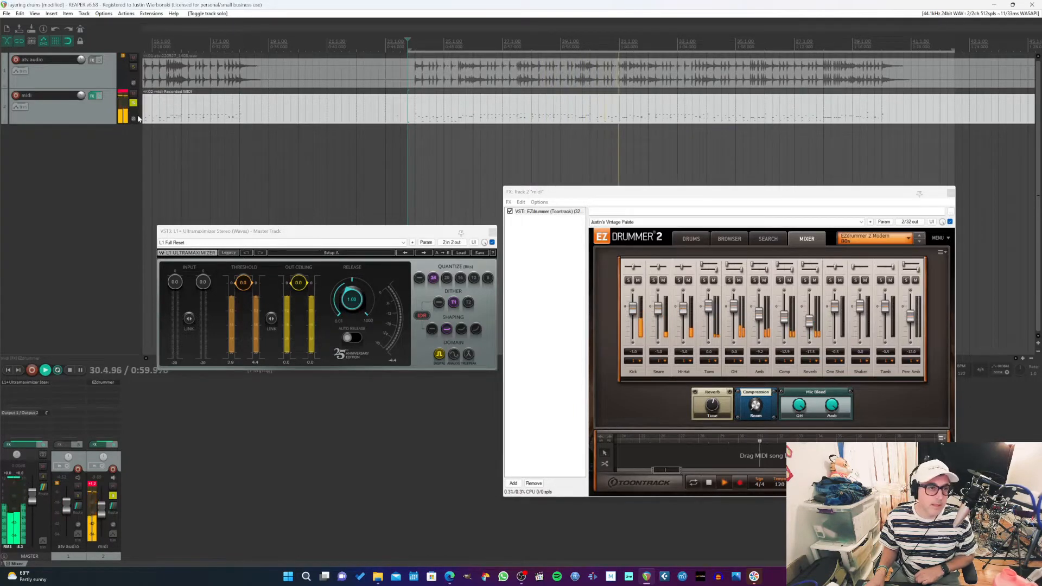
{"action": "left_click", "coordinate": [133, 102]}
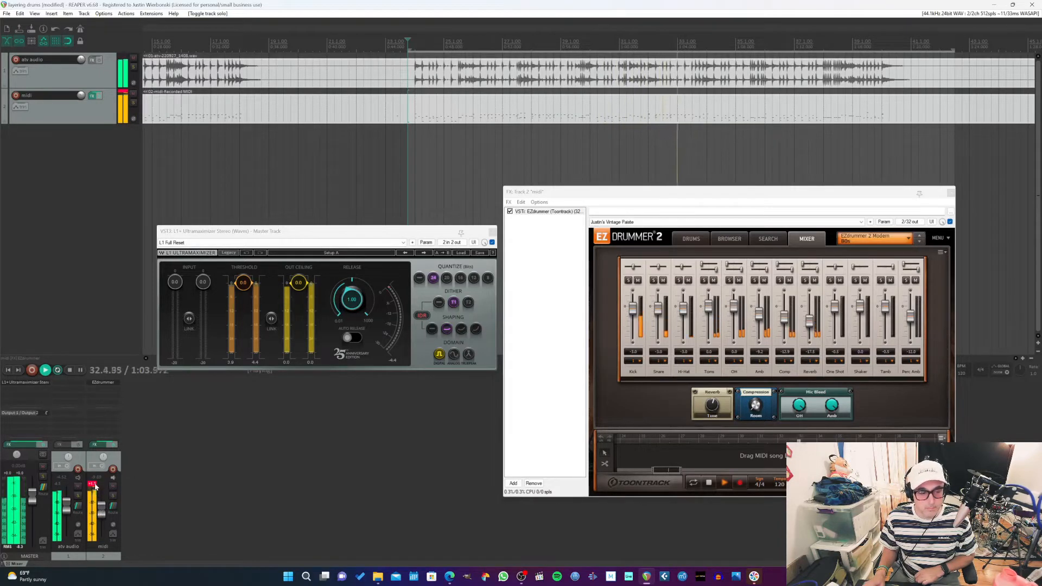
- Lower the midi track's volume to about -11.3 dB, clear its peak indicator, adjust the Reverb tone, and stop playback
{"action": "left_click_drag", "start_coordinate": [106, 506], "coordinate": [103, 513]}
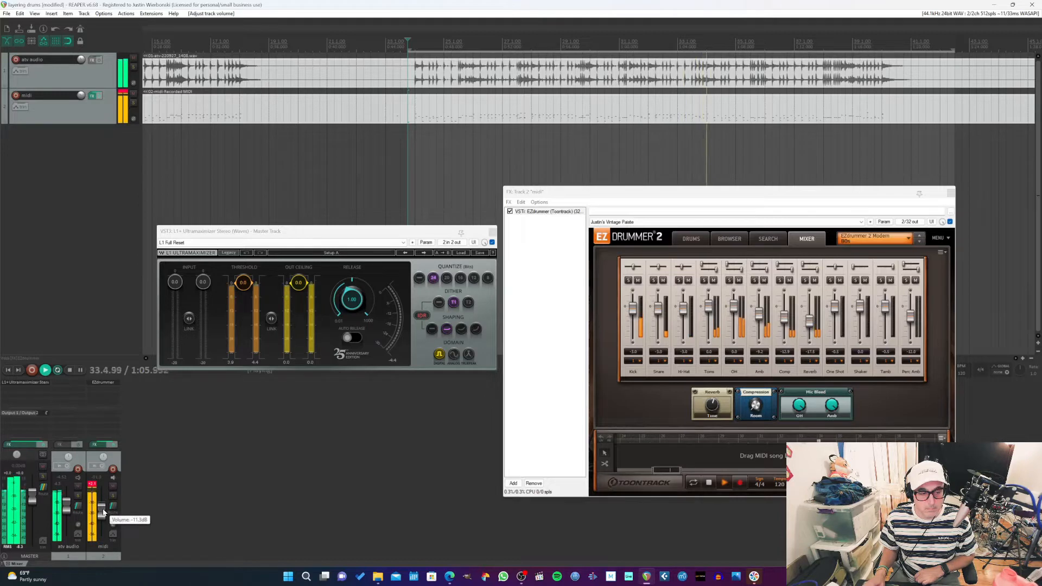
{"action": "left_click", "coordinate": [92, 484]}
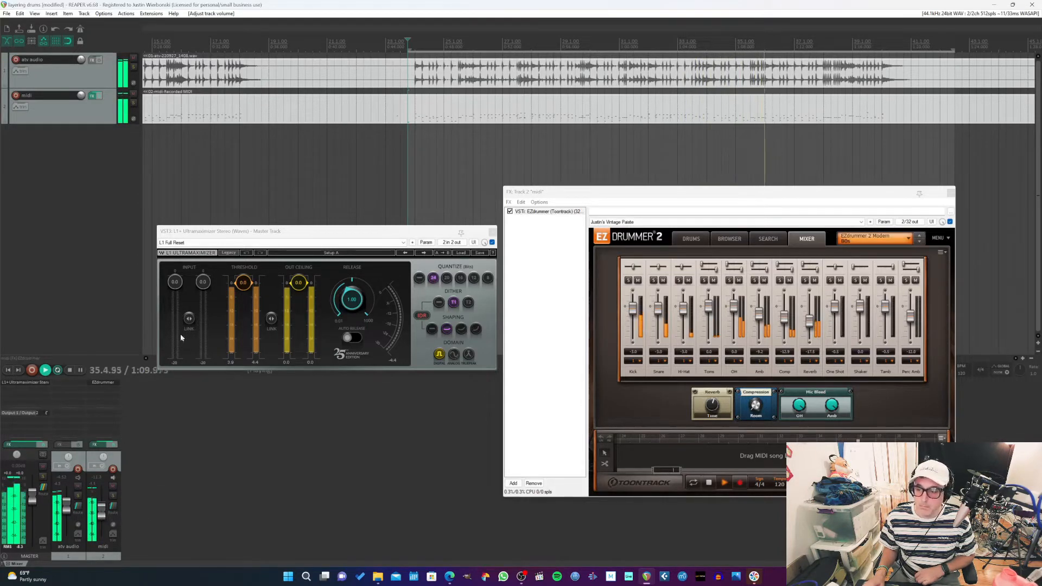
{"action": "left_click_drag", "start_coordinate": [712, 404], "coordinate": [710, 419]}
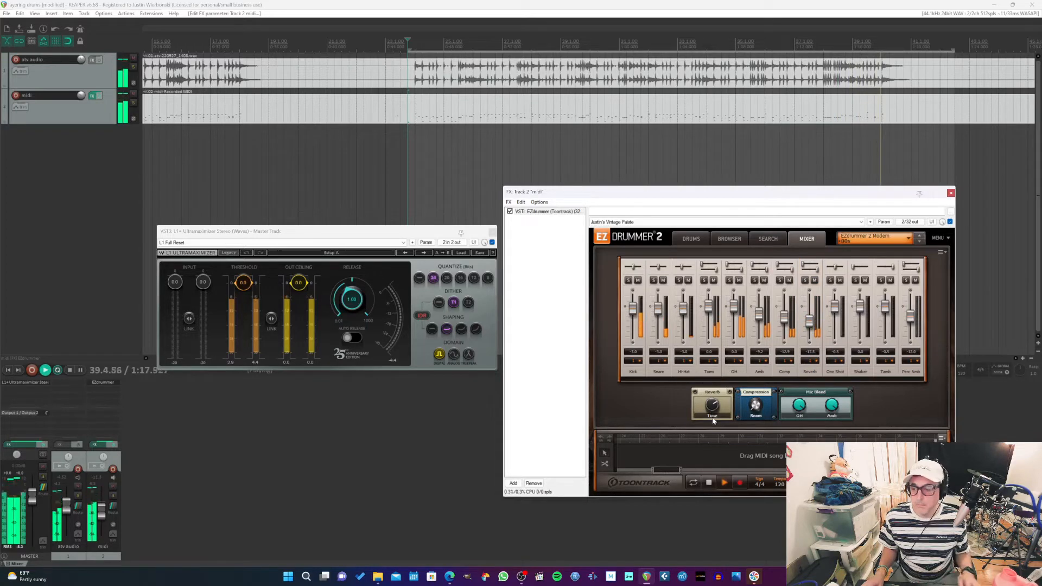
{"action": "key", "text": "space"}
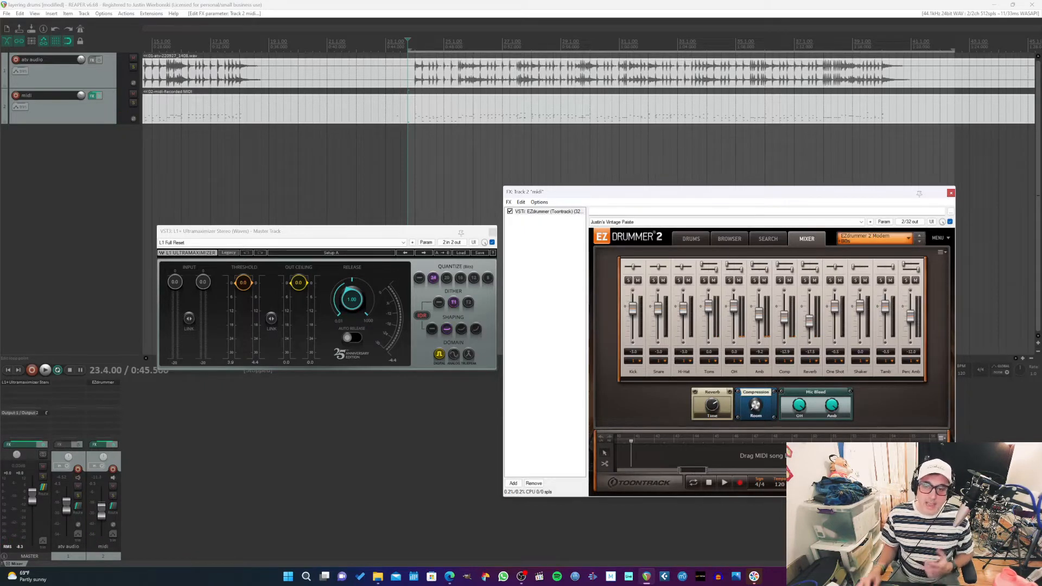
- Play from 23.3.00 and compare the drum audio alone, both tracks together, and the midi track alone, ending with no solo
{"action": "left_click", "coordinate": [401, 45]}
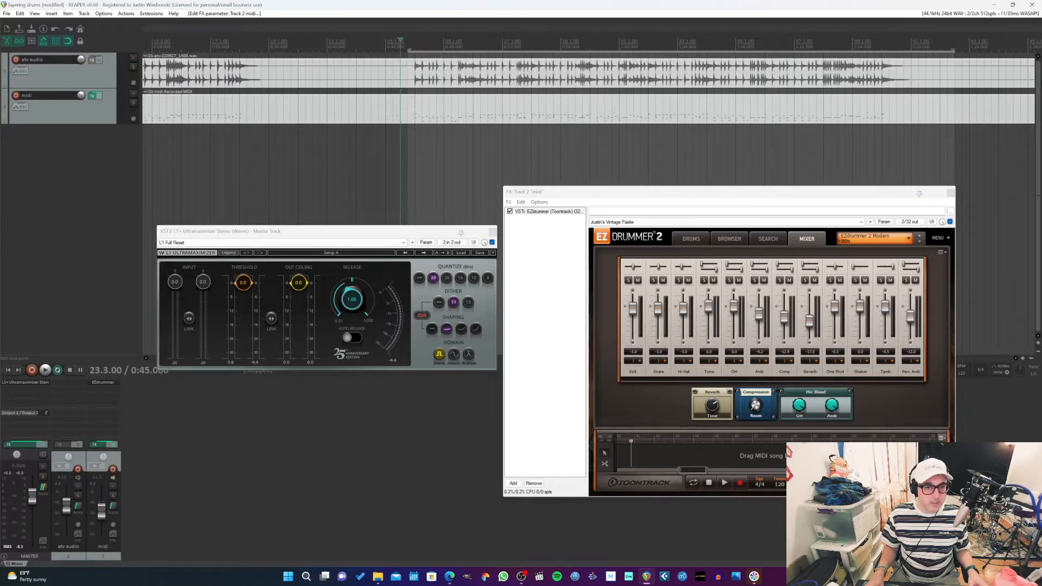
{"action": "key", "text": "space"}
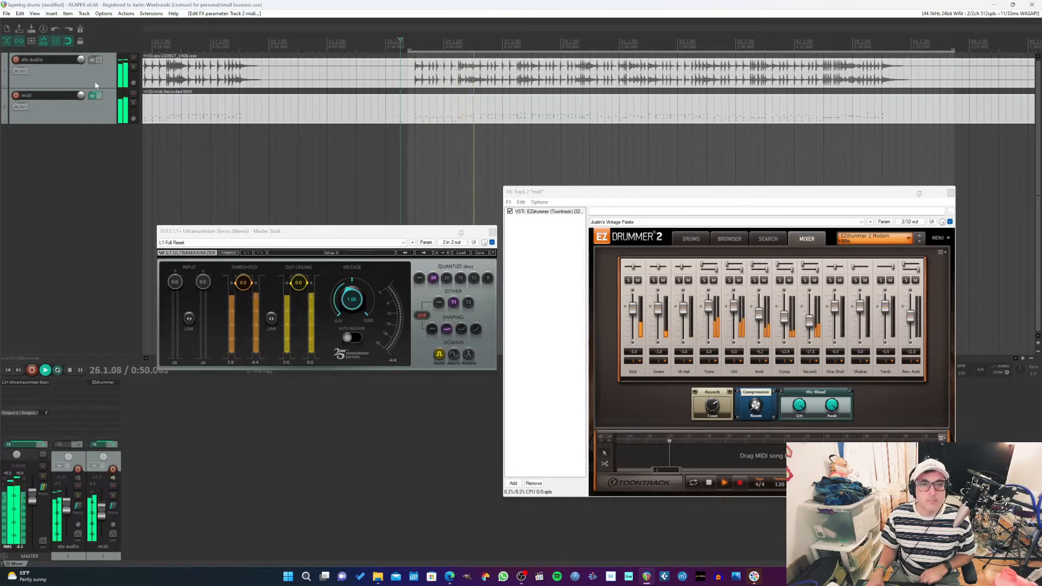
{"action": "left_click", "coordinate": [133, 67]}
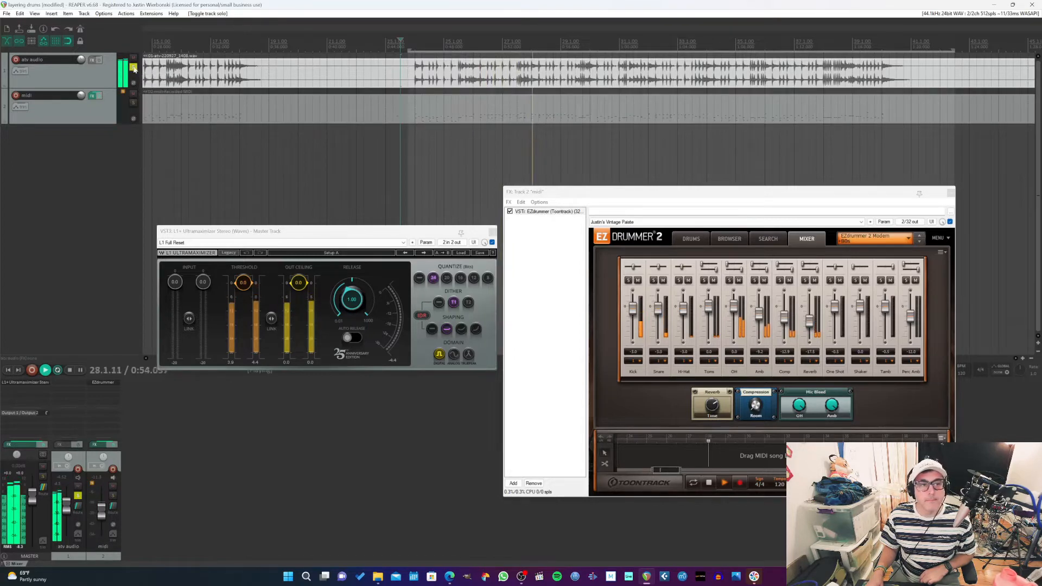
{"action": "left_click", "coordinate": [134, 103]}
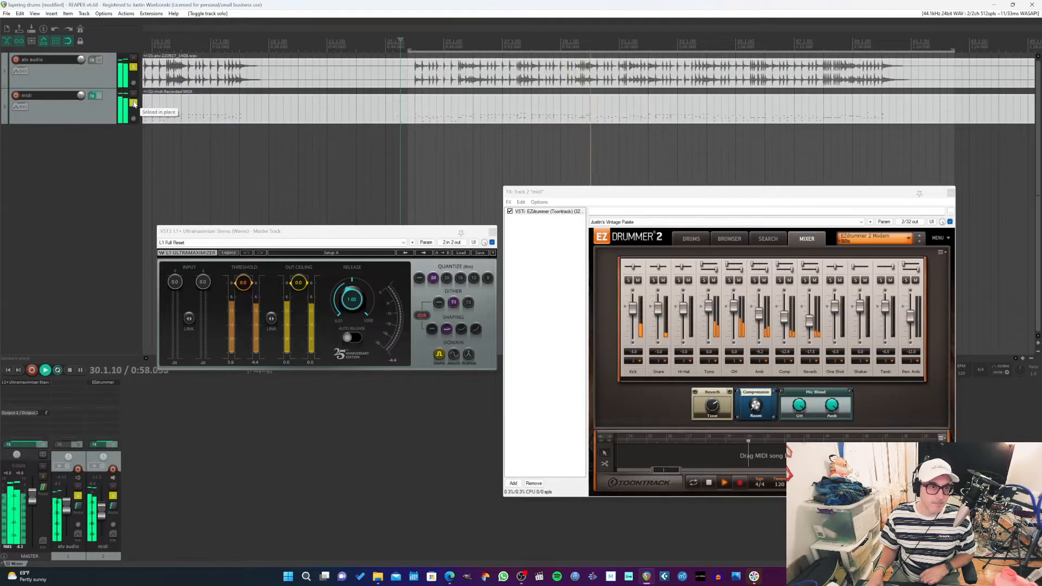
{"action": "left_click", "coordinate": [134, 67]}
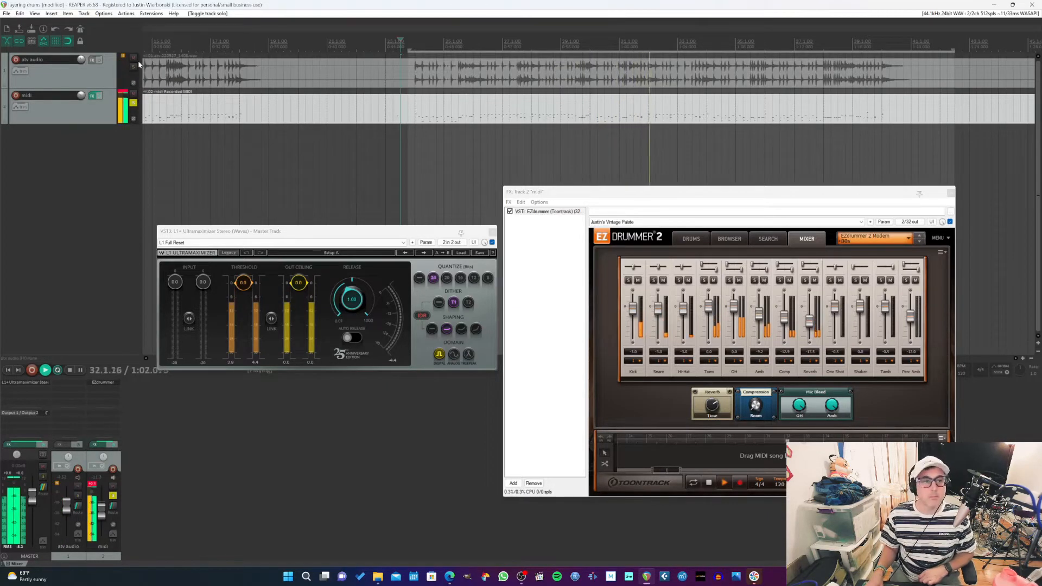
{"action": "left_click", "coordinate": [134, 103]}
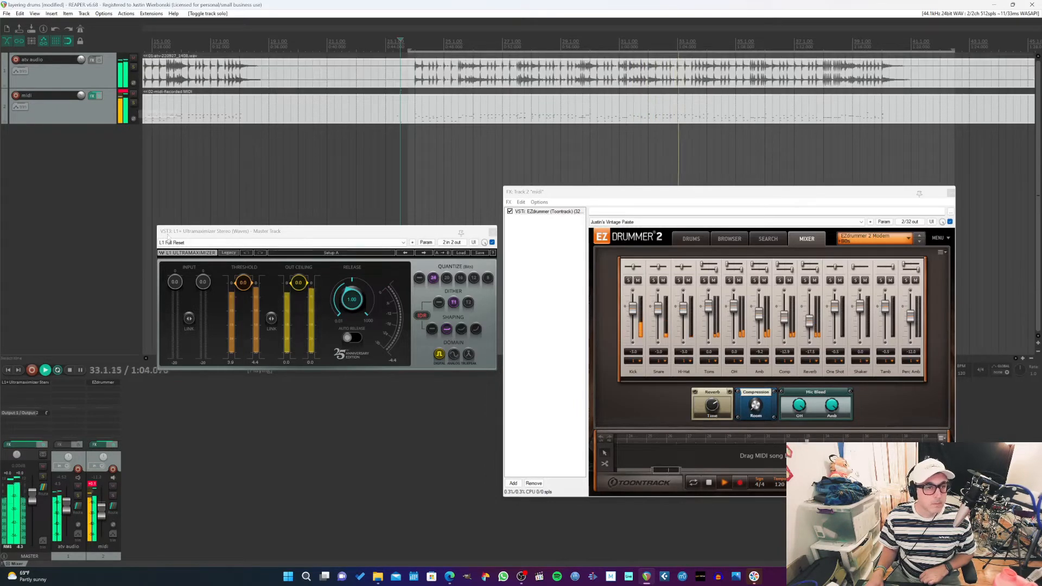
- Lower the midi track's volume slightly, stop playback, and show the drum kit in EZdrummer
{"action": "left_click_drag", "start_coordinate": [102, 513], "coordinate": [102, 518]}
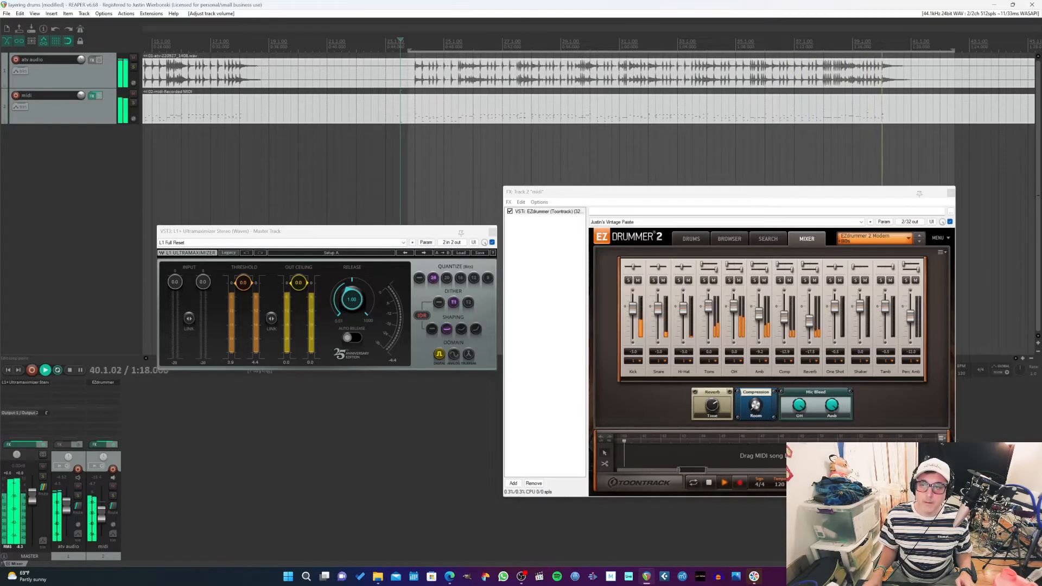
{"action": "key", "text": "space"}
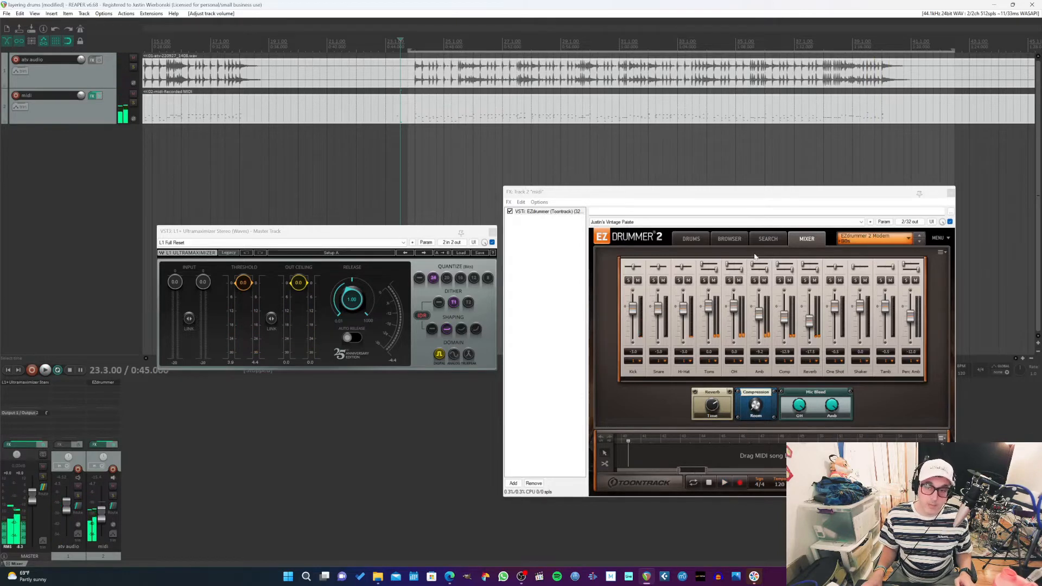
{"action": "left_click", "coordinate": [691, 242]}
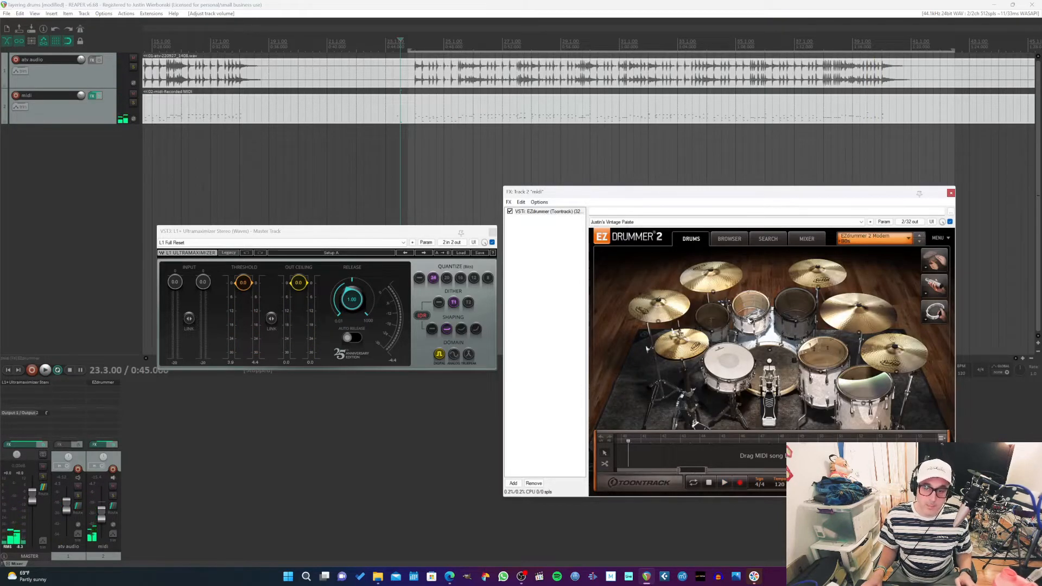
- Set a time selection over the third drum passage, starting at 47.1.00, and open the midi track's EZdrummer window
{"action": "left_click_drag", "start_coordinate": [625, 50], "coordinate": [860, 50]}
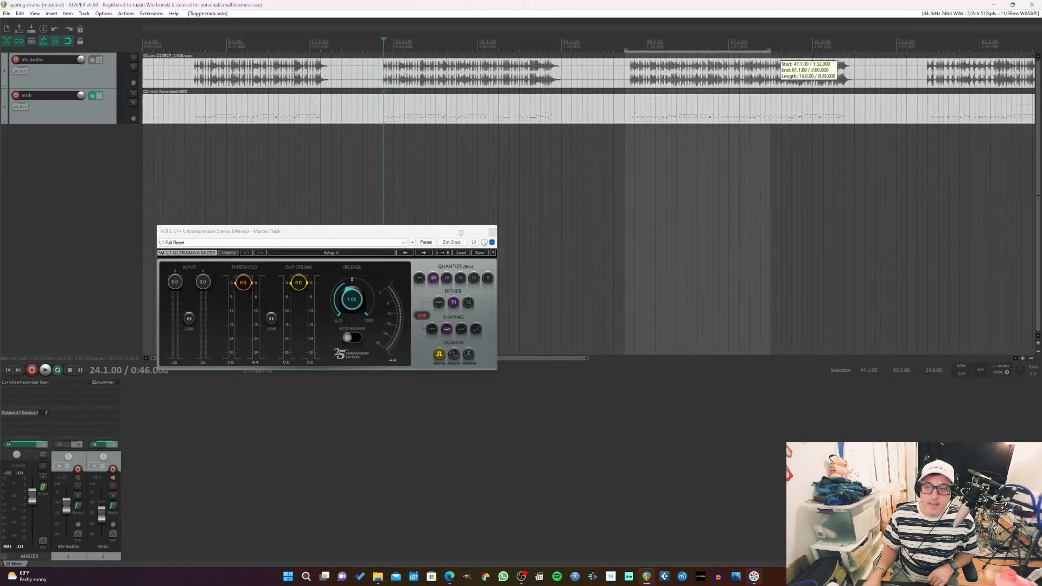
{"action": "left_click", "coordinate": [299, 234]}
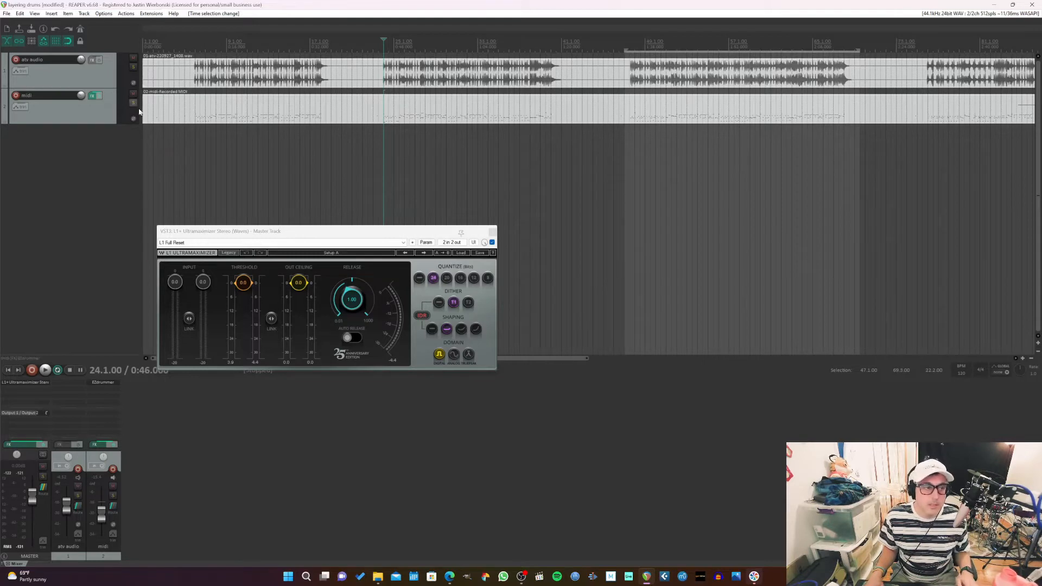
{"action": "left_click", "coordinate": [100, 98]}
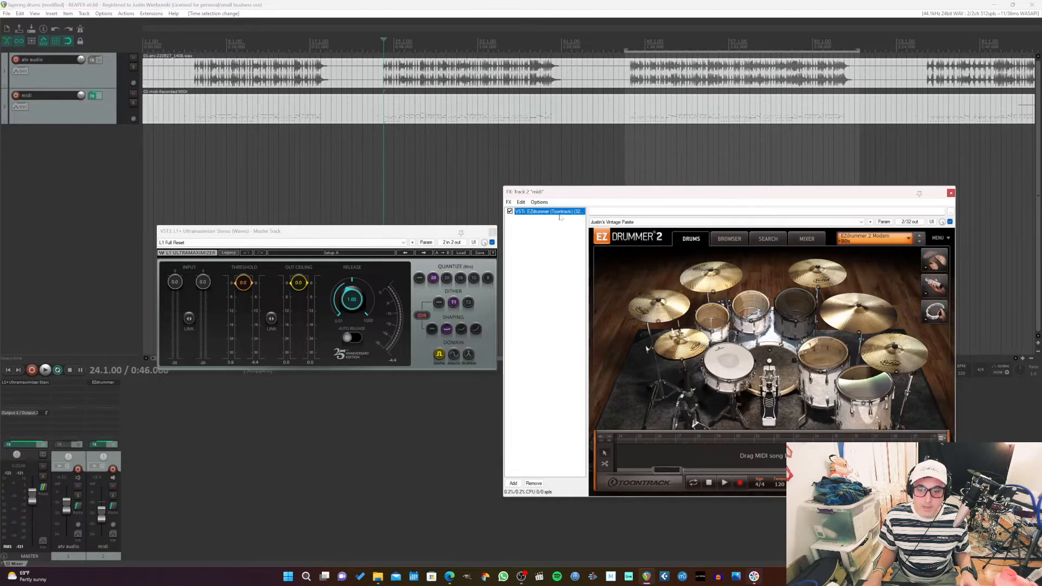
- Remove EZdrummer from the midi track and play the third passage's drum audio by itself from 47.3.00
{"action": "left_click", "coordinate": [532, 484]}
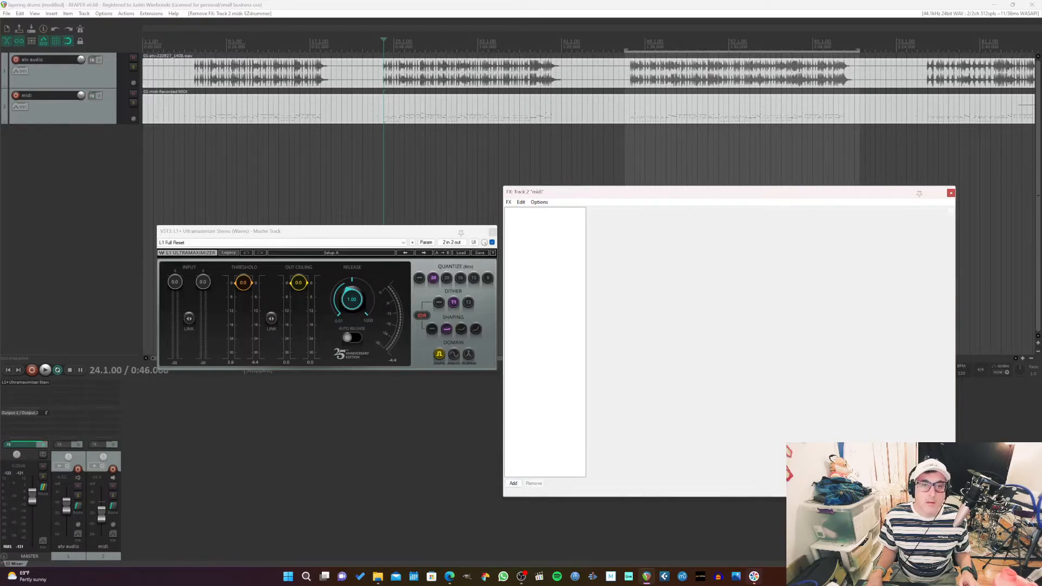
{"action": "key", "text": "space"}
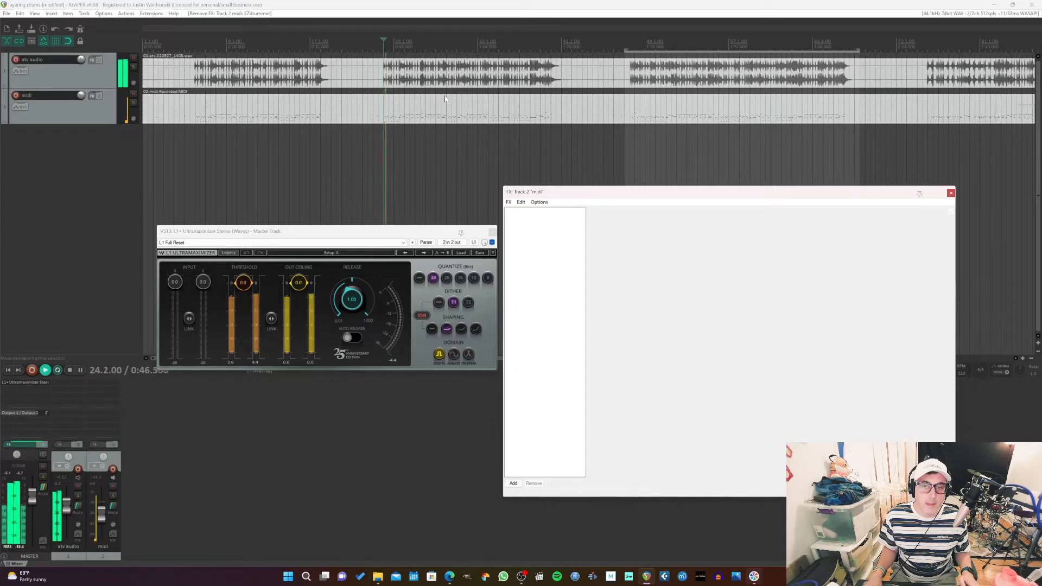
{"action": "left_click", "coordinate": [629, 46]}
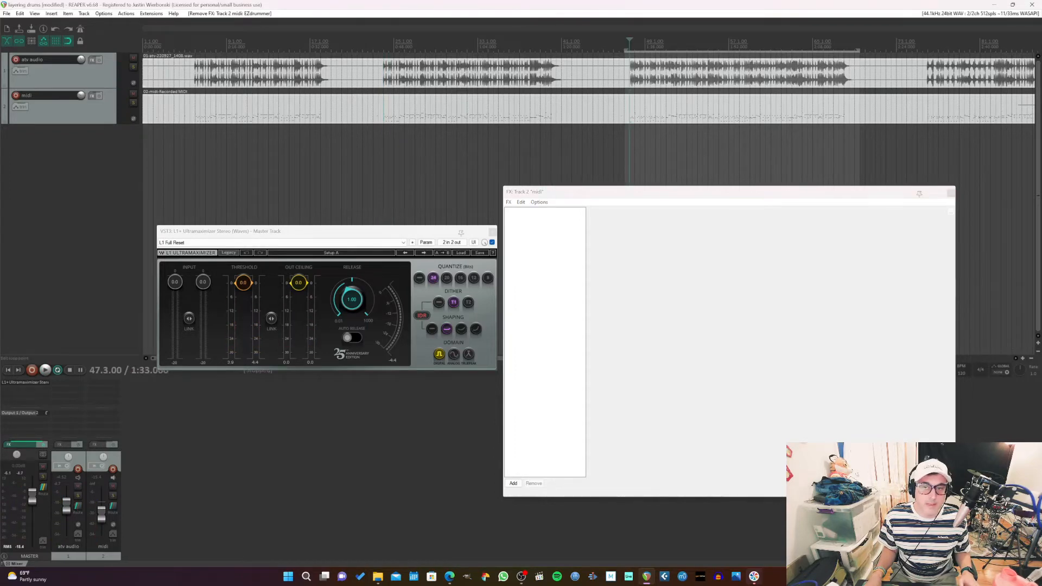
{"action": "key", "text": "space"}
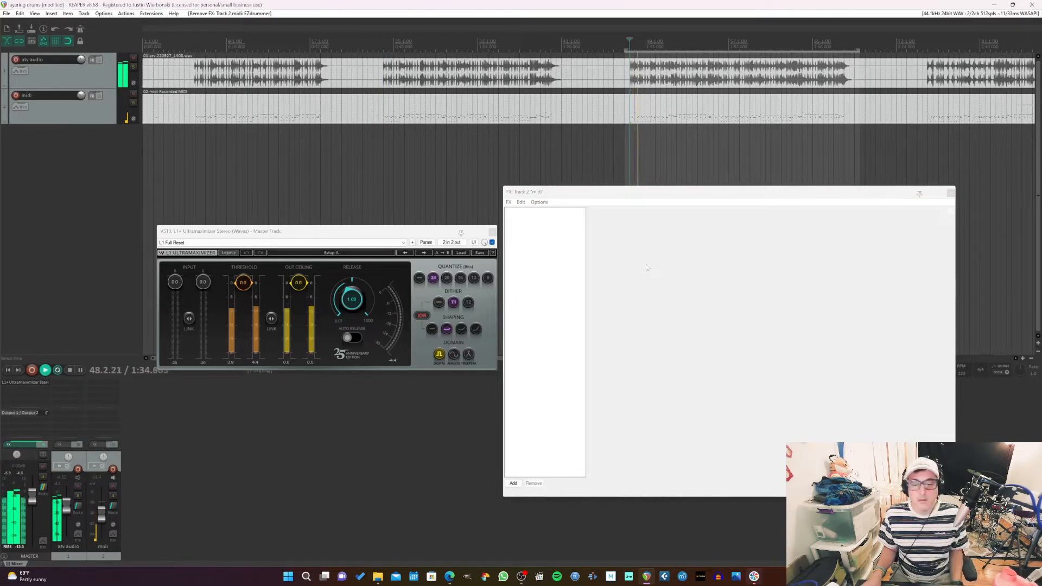
- Add the Jamstix4 instrument to the midi track and open its options
{"action": "left_click", "coordinate": [511, 486]}
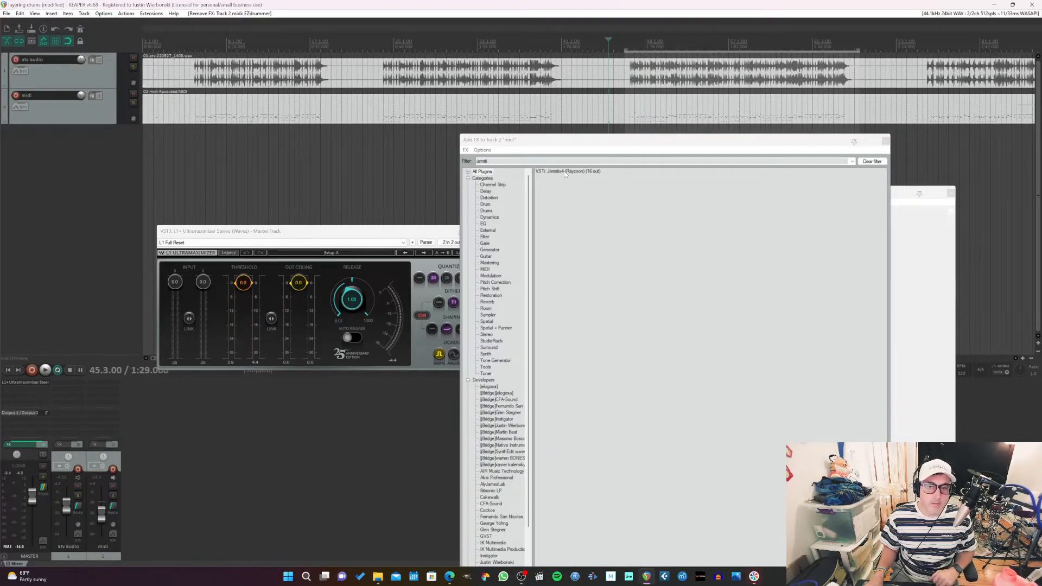
{"action": "left_click", "coordinate": [564, 171]}
{"action": "double_click", "coordinate": [564, 171]}
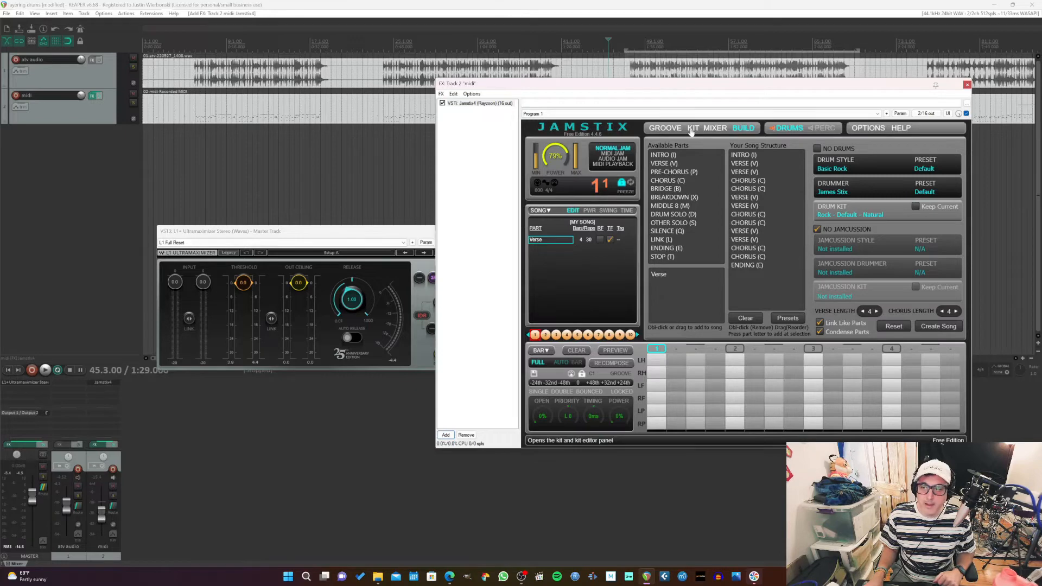
{"action": "left_click", "coordinate": [865, 130]}
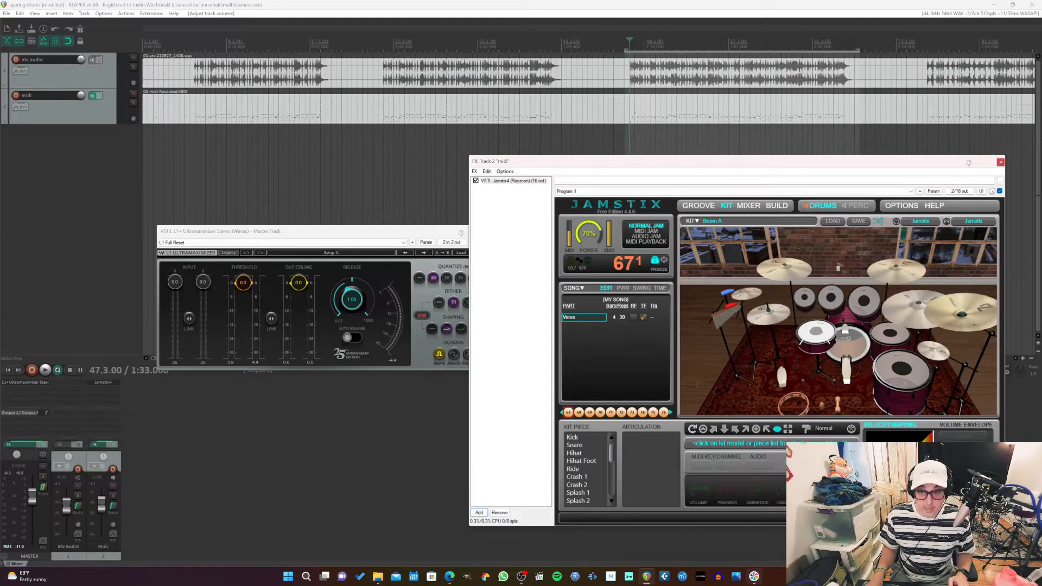
- Play the third passage from 47.3.00, comparing both tracks together, the drum audio soloed and the midi track soloed, ending with no solo
{"action": "left_click", "coordinate": [619, 55]}
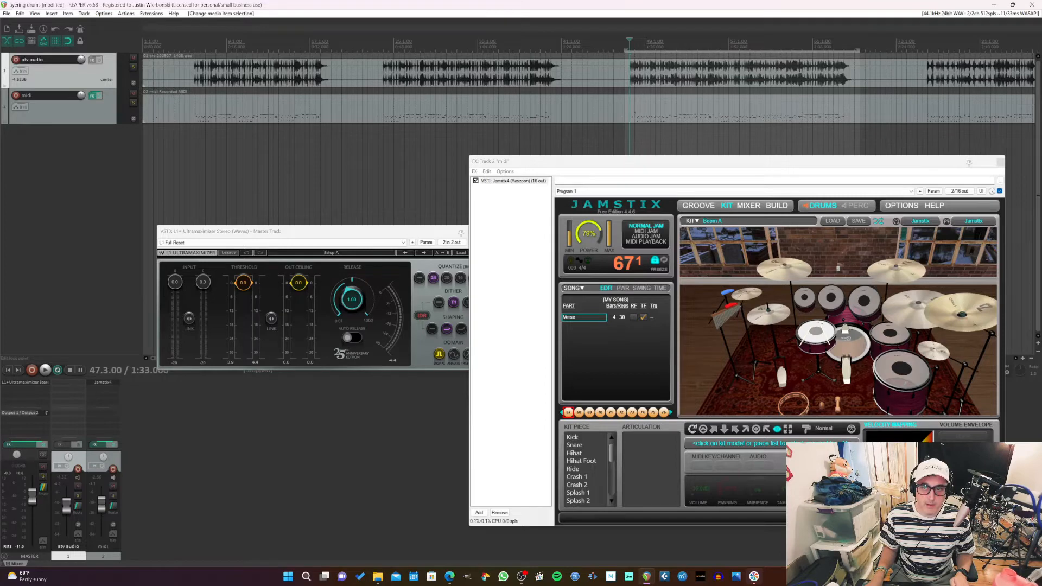
{"action": "key", "text": "space"}
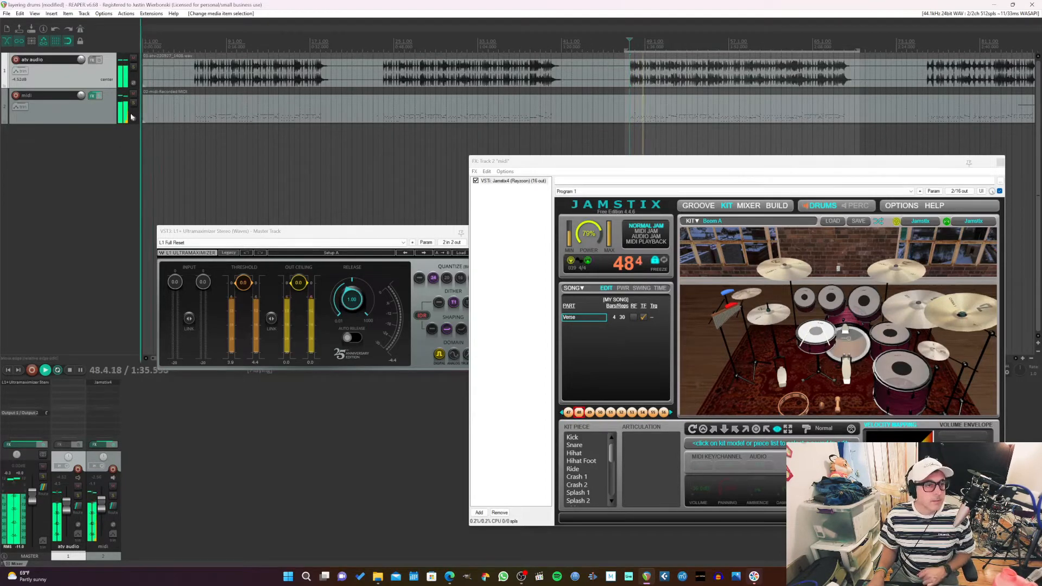
{"action": "left_click", "coordinate": [134, 68]}
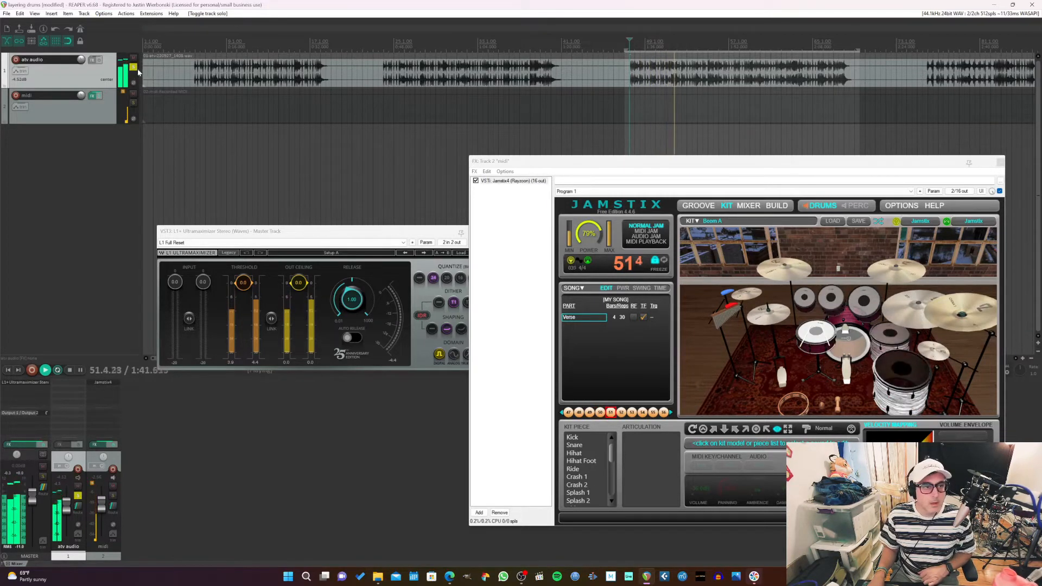
{"action": "left_click", "coordinate": [133, 67]}
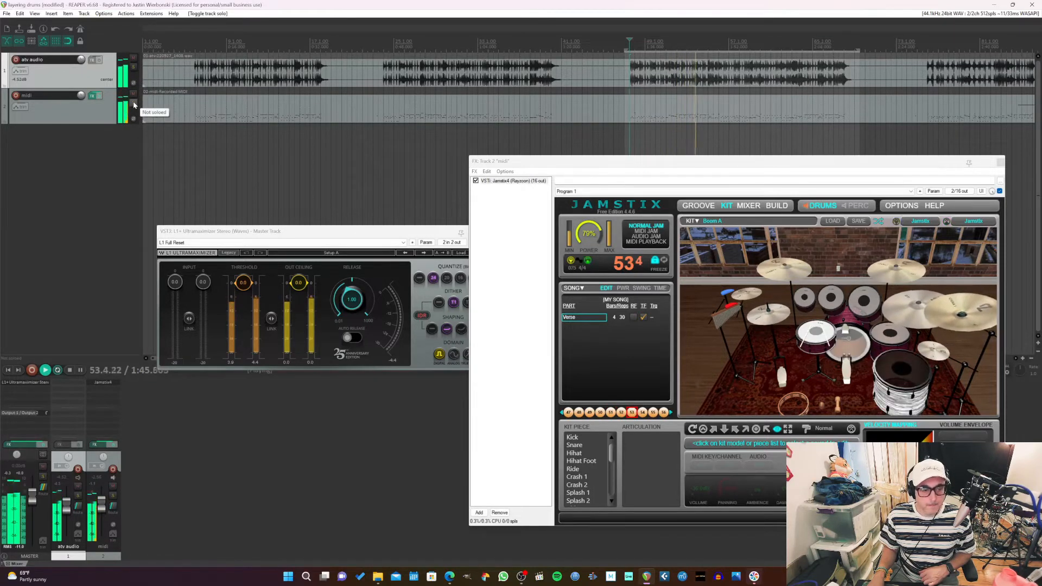
{"action": "left_click", "coordinate": [134, 104]}
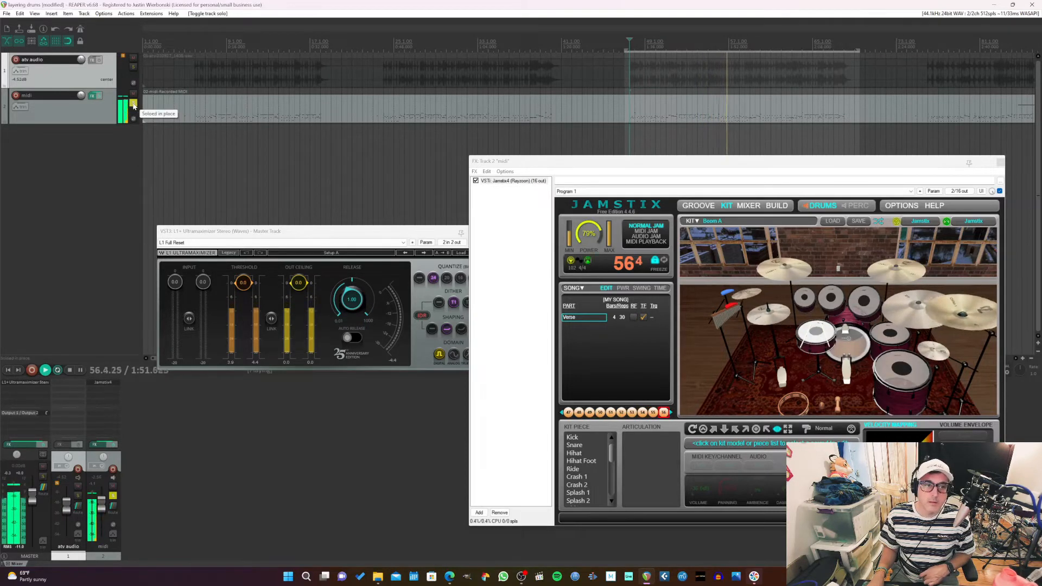
{"action": "left_click", "coordinate": [134, 104]}
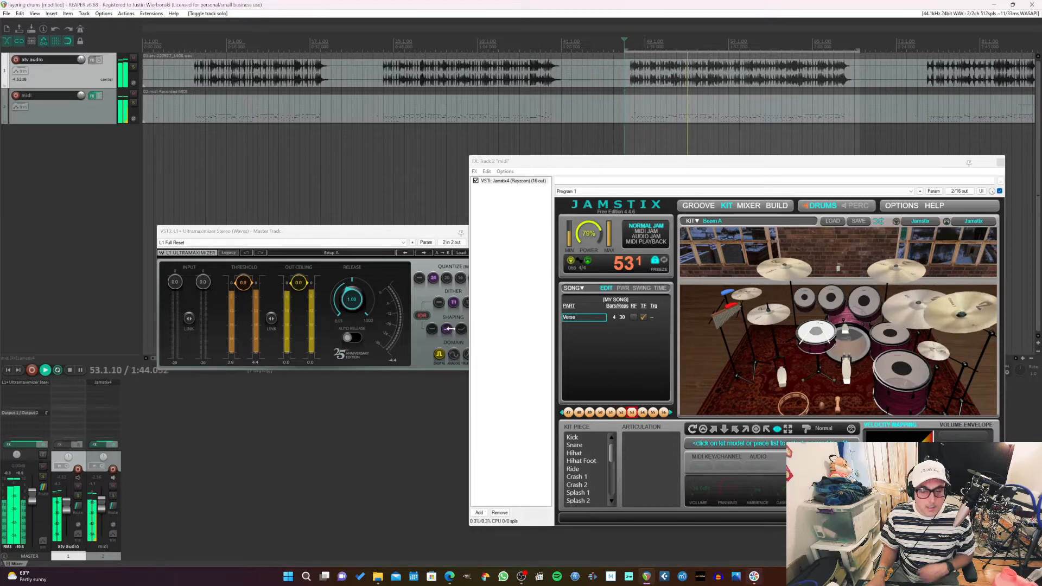
{"action": "key", "text": "space"}
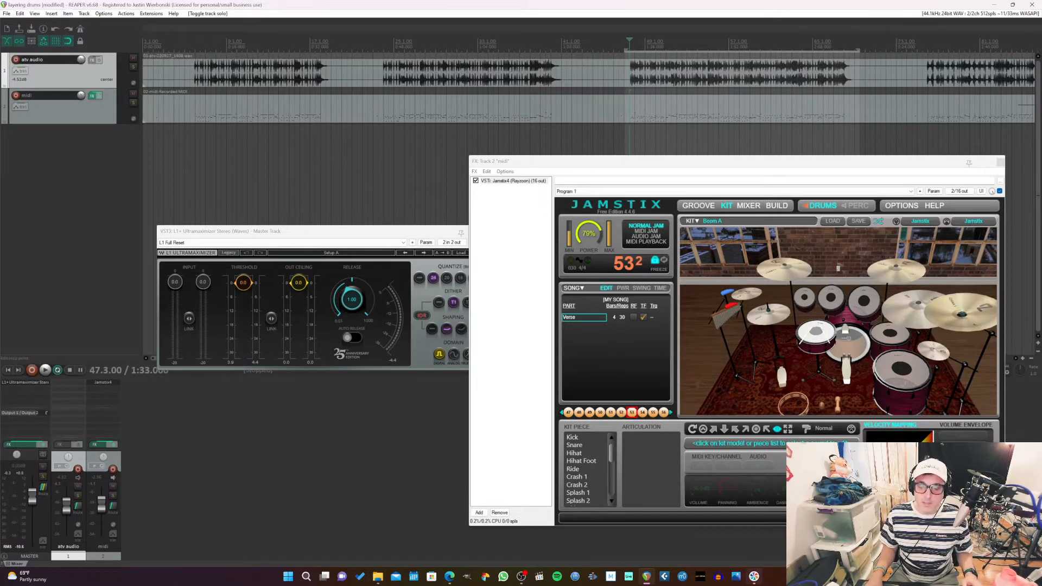
- Replay the third passage with the Jamstix layer and lower the midi track's volume to about -3.7 dB
{"action": "key", "text": "space"}
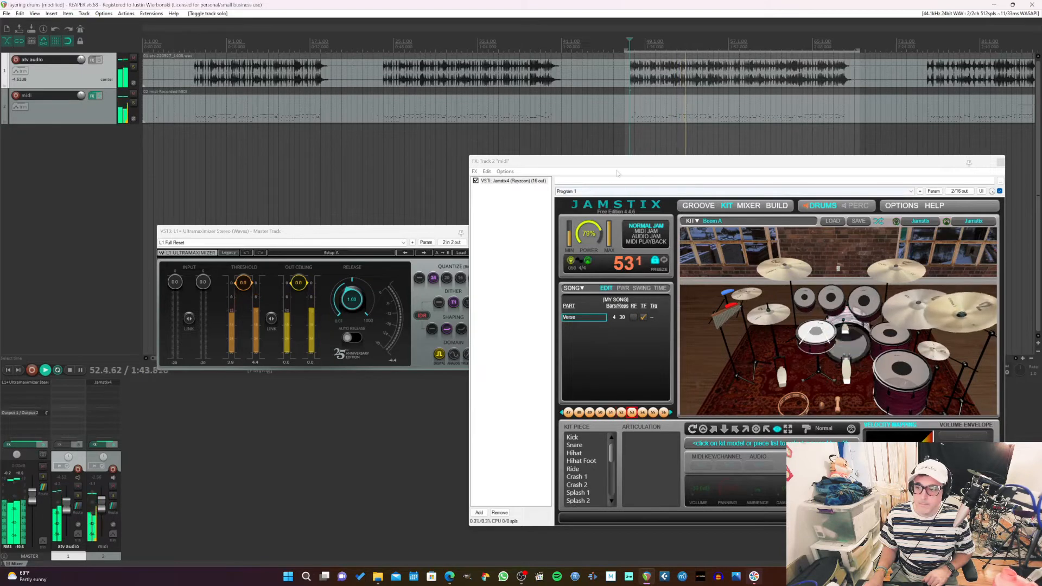
{"action": "left_click", "coordinate": [135, 104]}
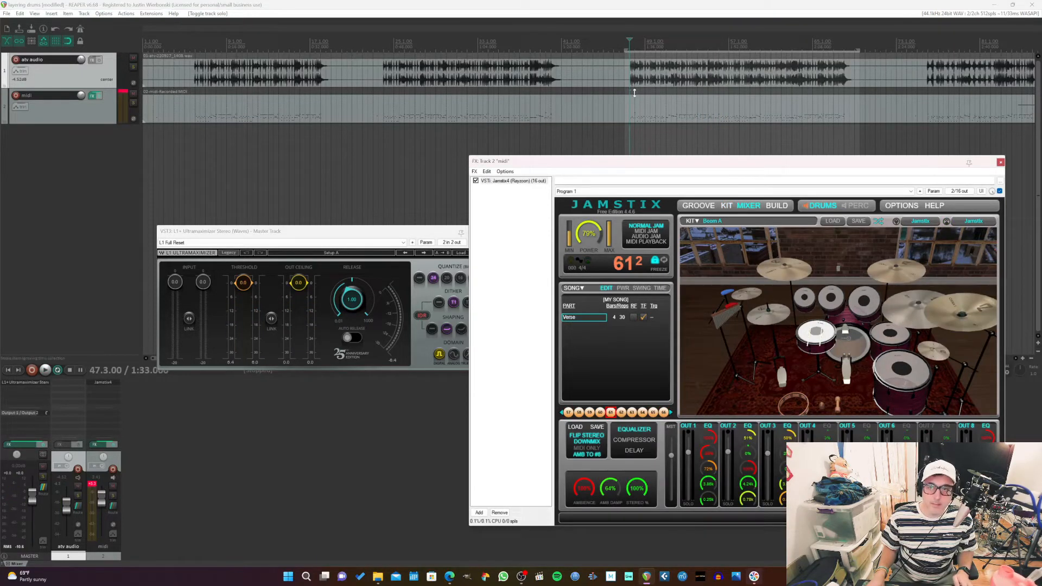
{"action": "key", "text": "space"}
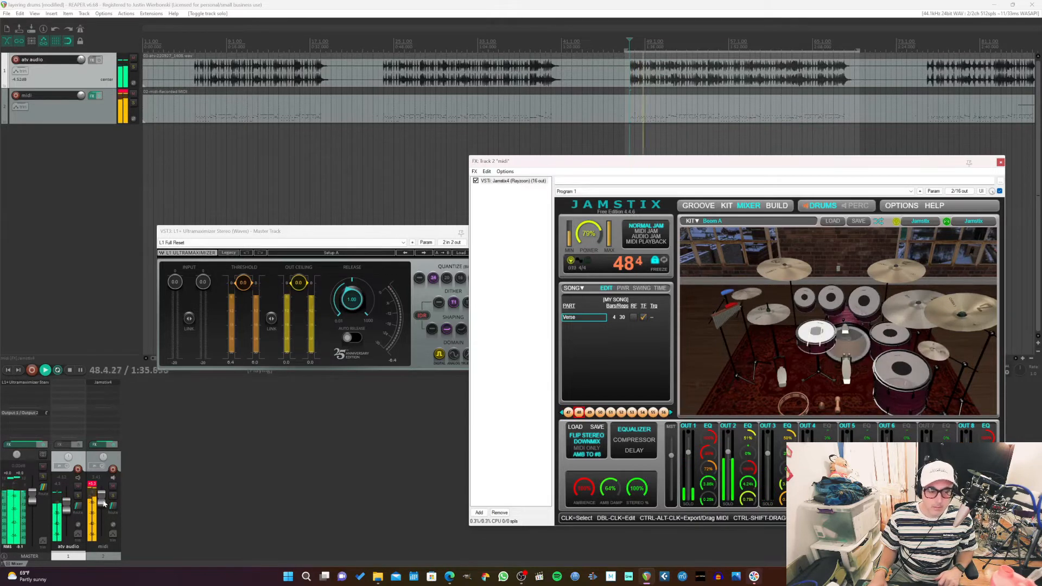
{"action": "left_click_drag", "start_coordinate": [103, 500], "coordinate": [103, 505]}
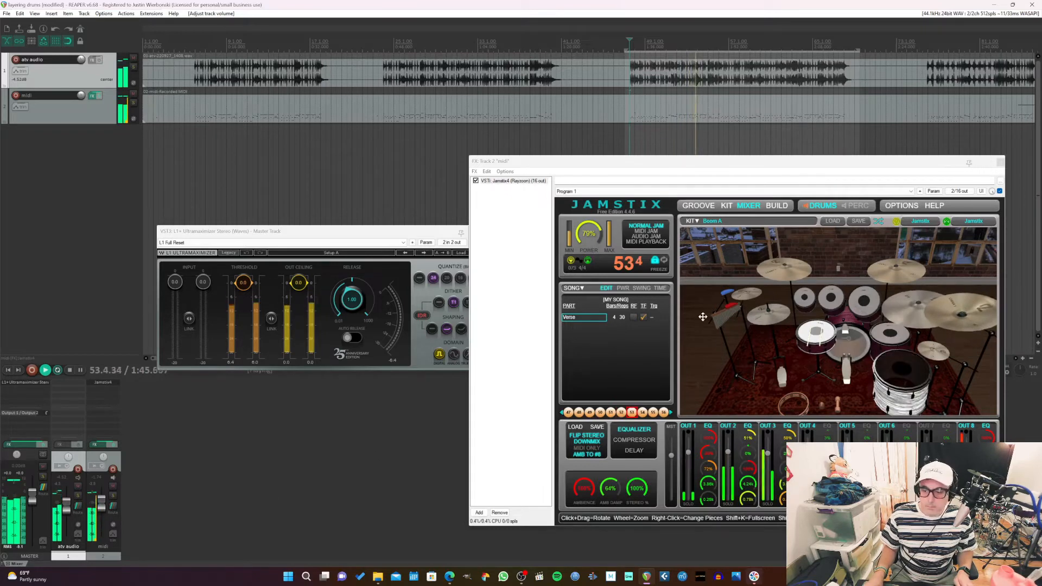
{"action": "key", "text": "space"}
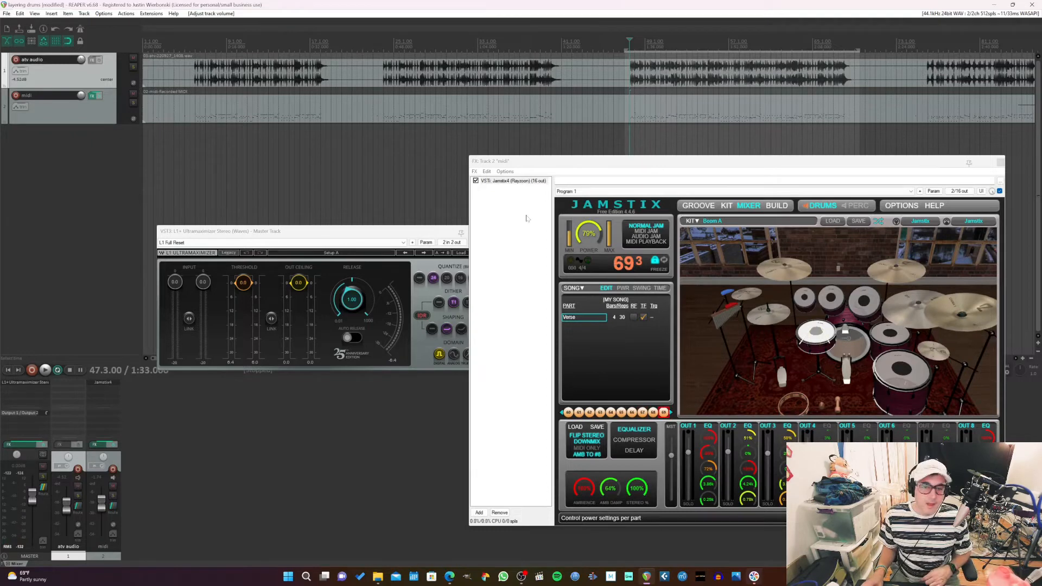
- Try adding EZdrummer to the midi track alongside Jamstix4
{"action": "left_click", "coordinate": [484, 513]}
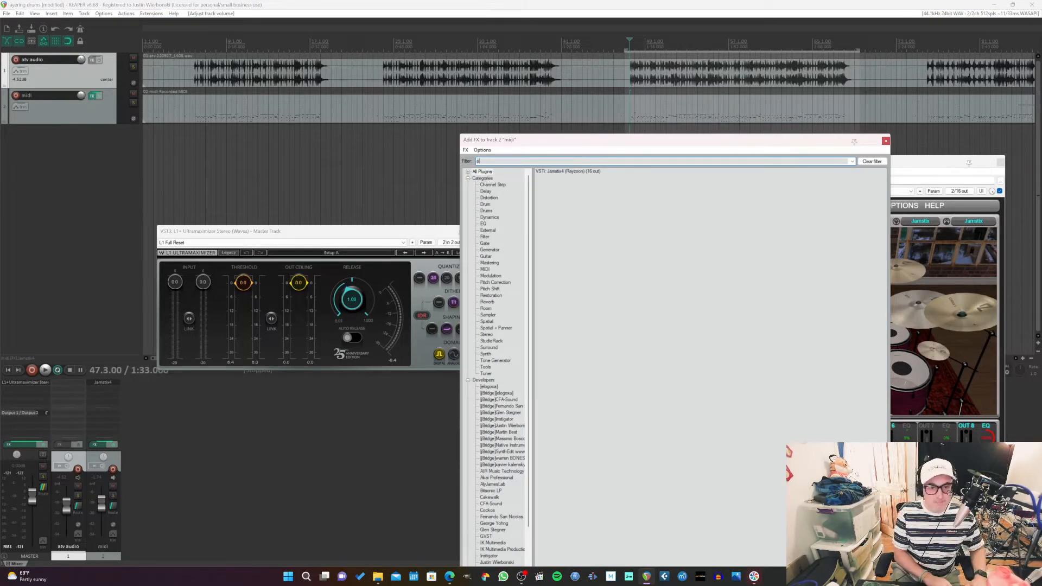
{"action": "type", "text": "ez"}
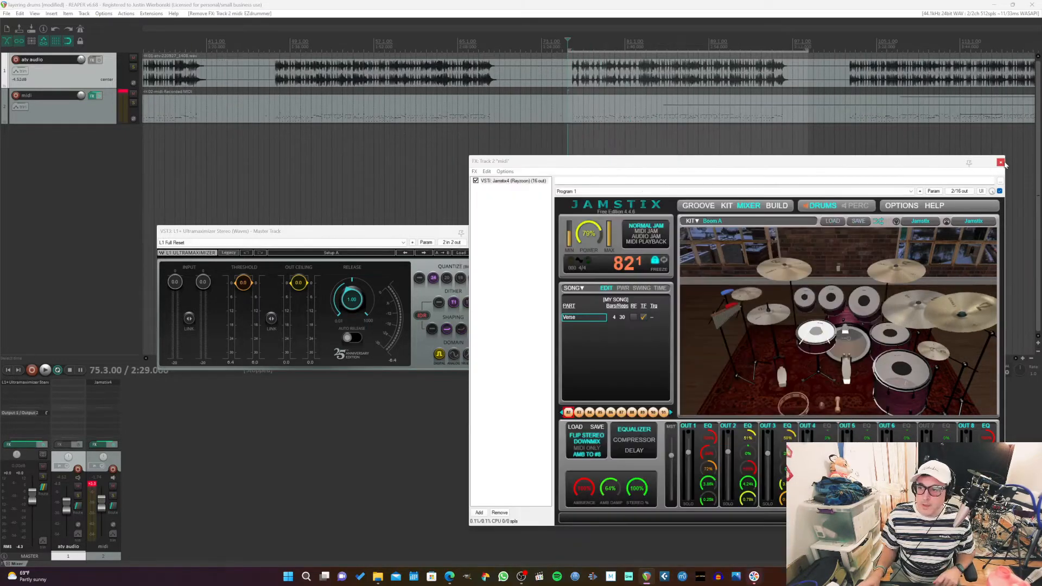
- Duplicate the midi track so a second instrument can be layered with the same recorded MIDI
{"action": "left_click", "coordinate": [92, 116]}
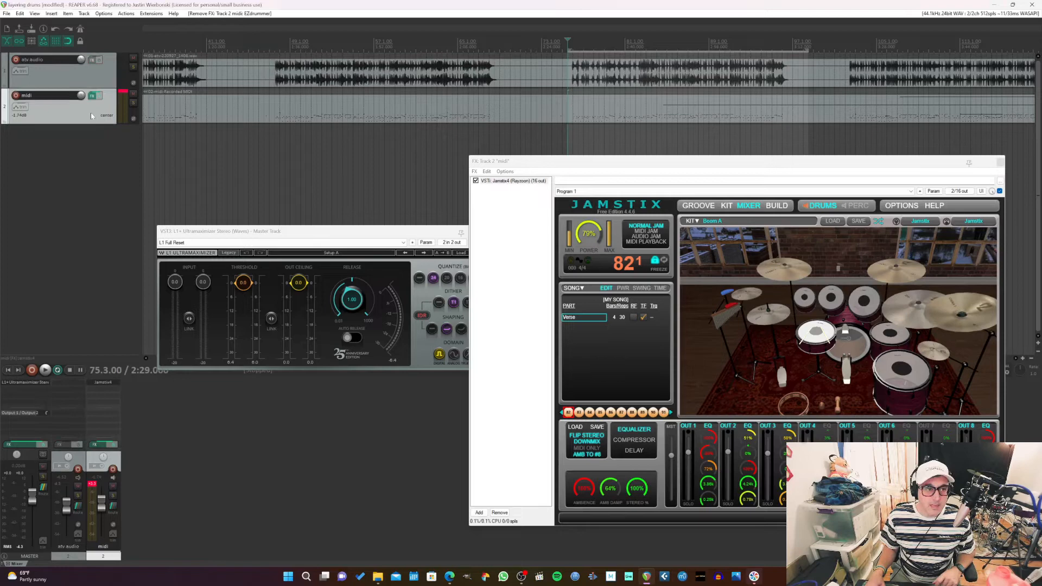
{"action": "right_click", "coordinate": [94, 117]}
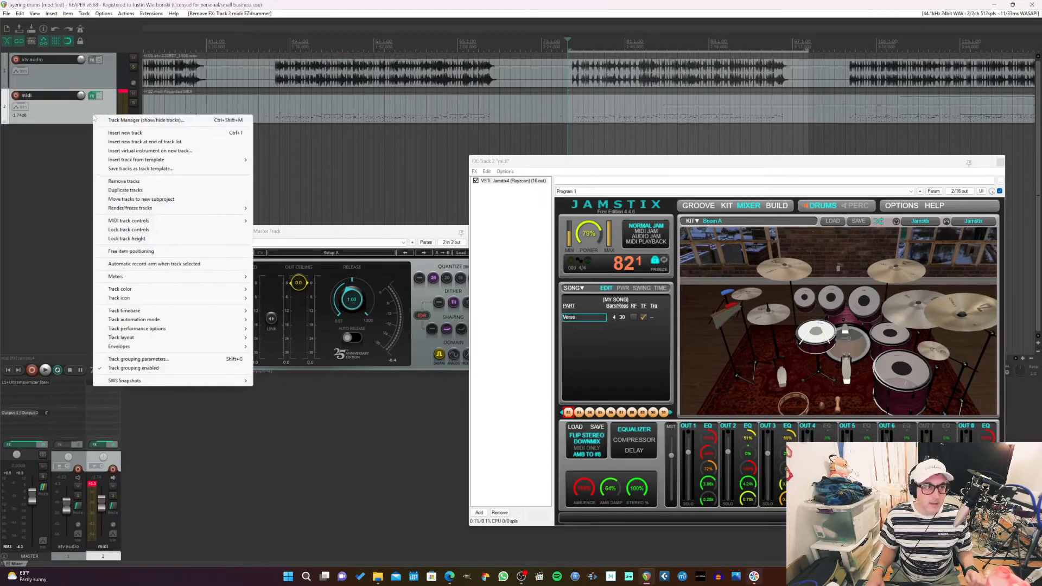
{"action": "left_click", "coordinate": [127, 191]}
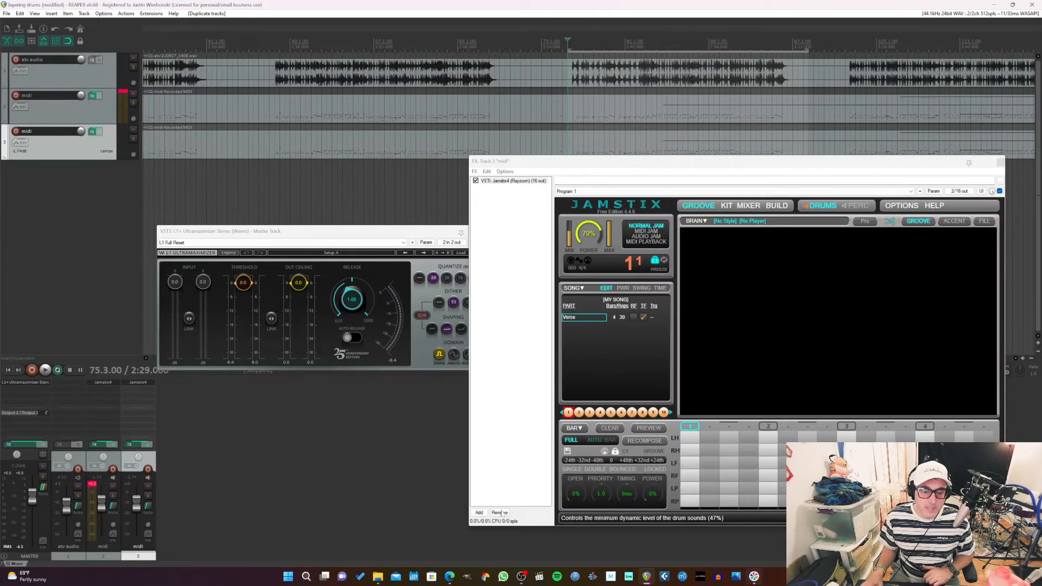
- Replace Jamstix4 with EZdrummer on the duplicated midi track and move its effects window clear of the Jamstix window
{"action": "left_click", "coordinate": [502, 490]}
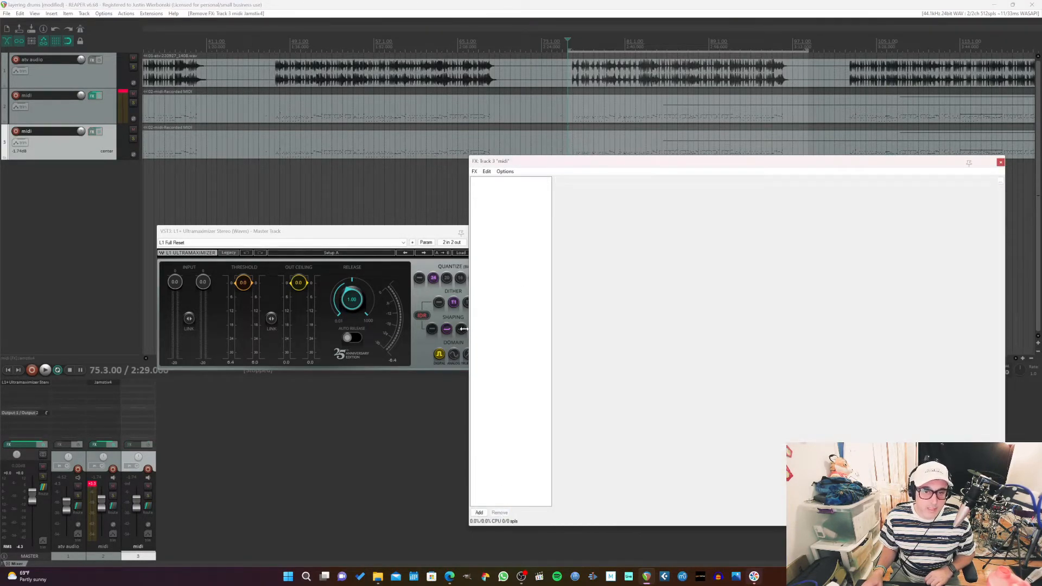
{"action": "left_click", "coordinate": [479, 514]}
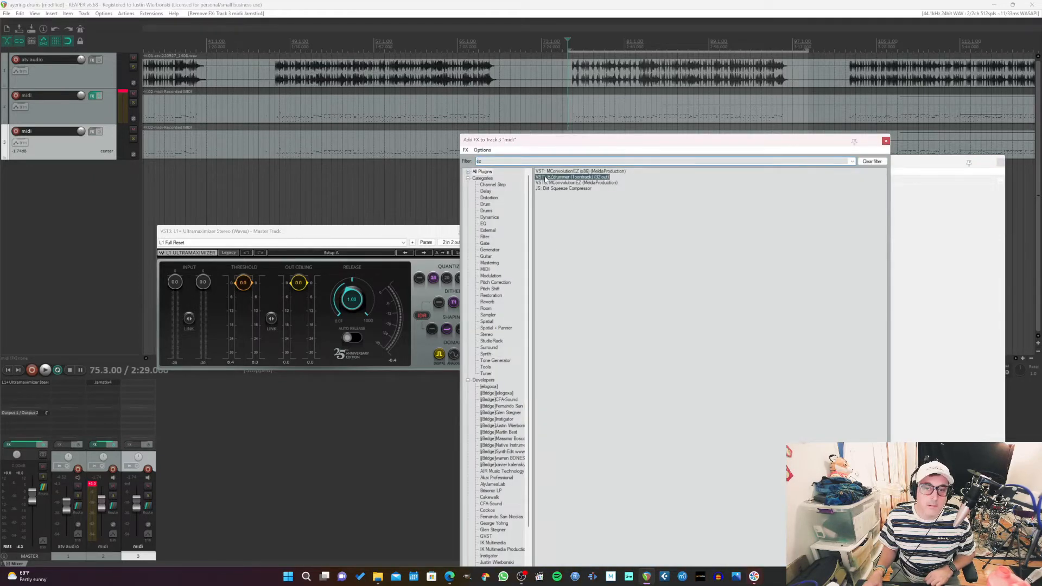
{"action": "key", "text": "Return"}
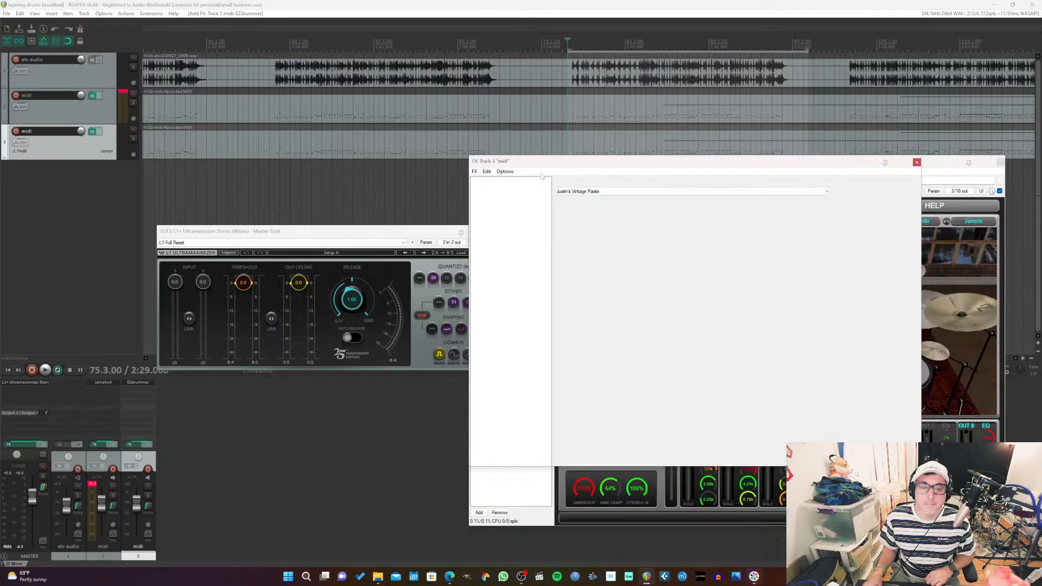
{"action": "left_click_drag", "start_coordinate": [502, 160], "coordinate": [365, 153]}
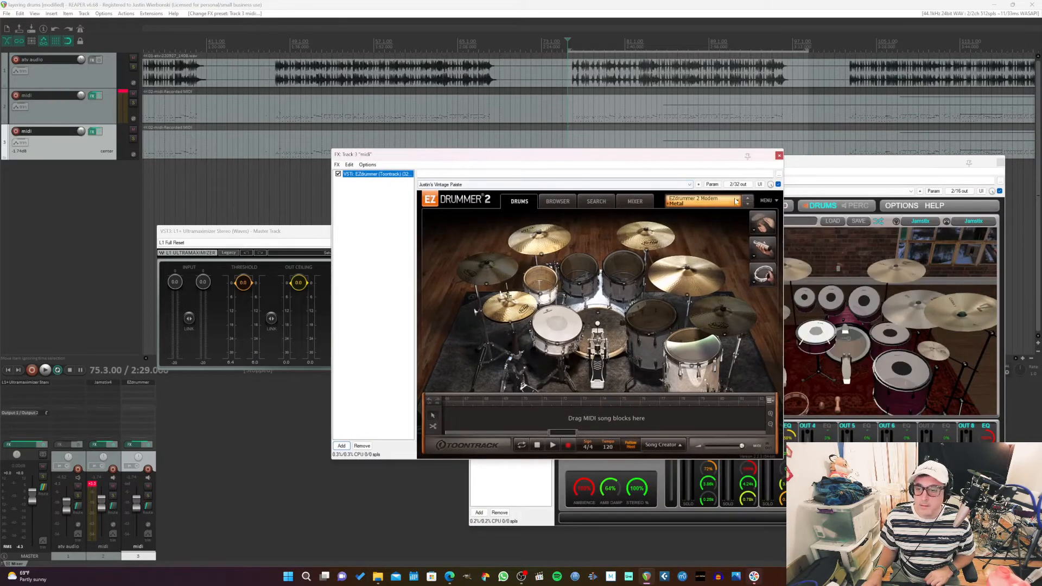
- Load the Number 1 Hits Indie Jam Kit mixer preset in the duplicated track's EZdrummer
{"action": "left_click", "coordinate": [737, 201]}
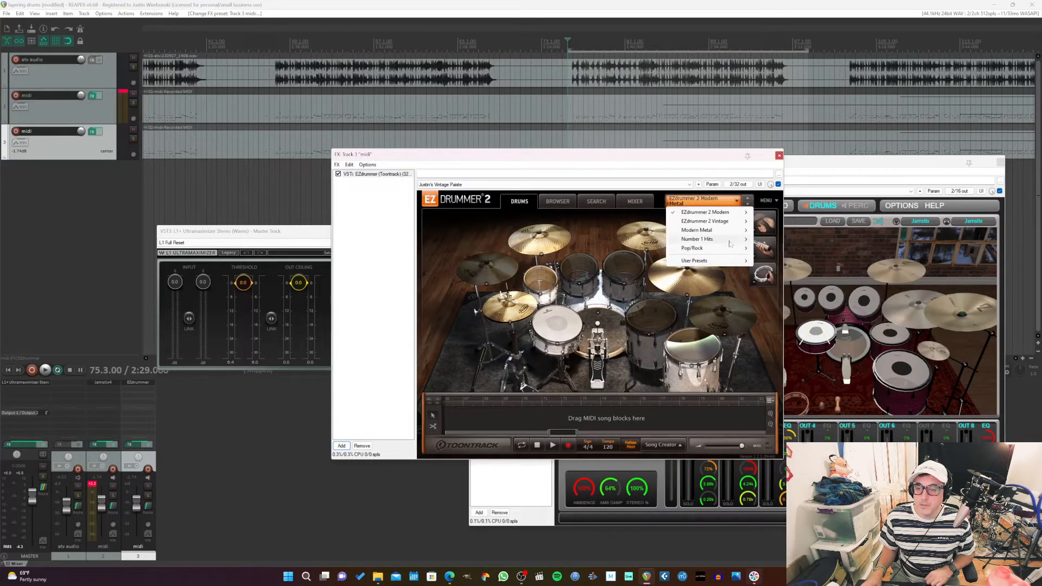
{"action": "mouse_move", "coordinate": [735, 239]}
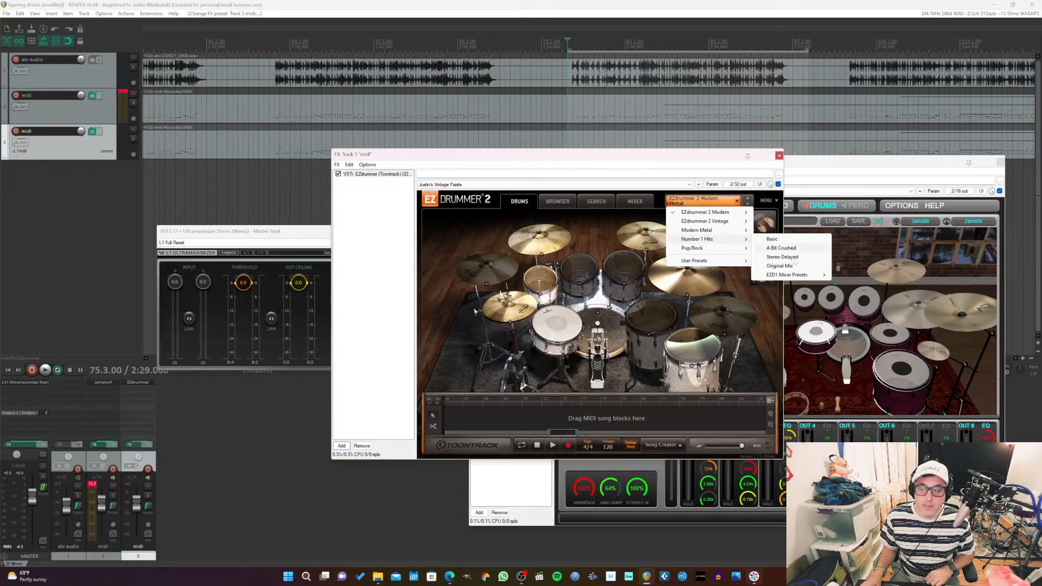
{"action": "mouse_move", "coordinate": [802, 276]}
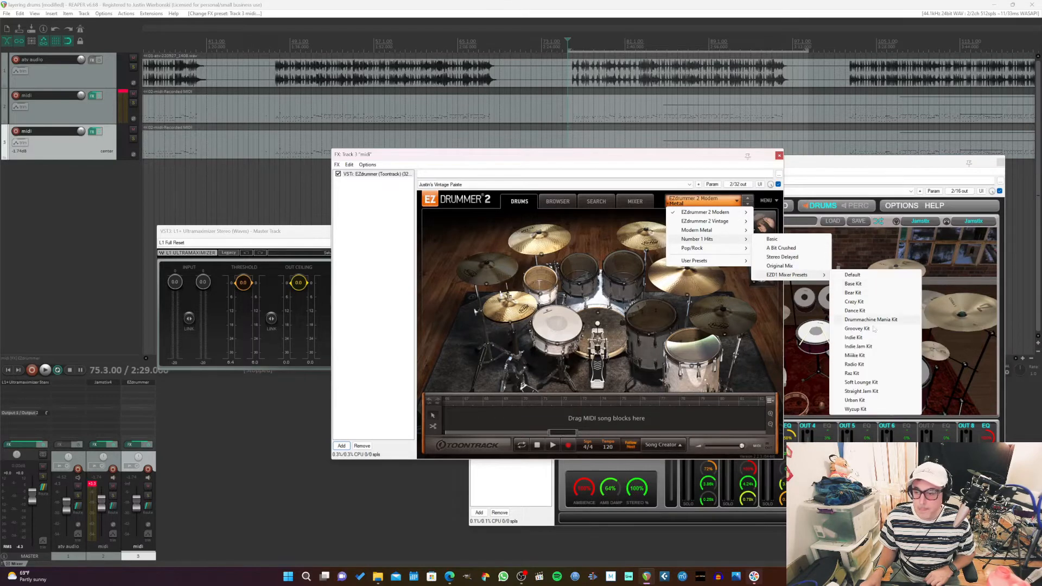
{"action": "left_click", "coordinate": [883, 347]}
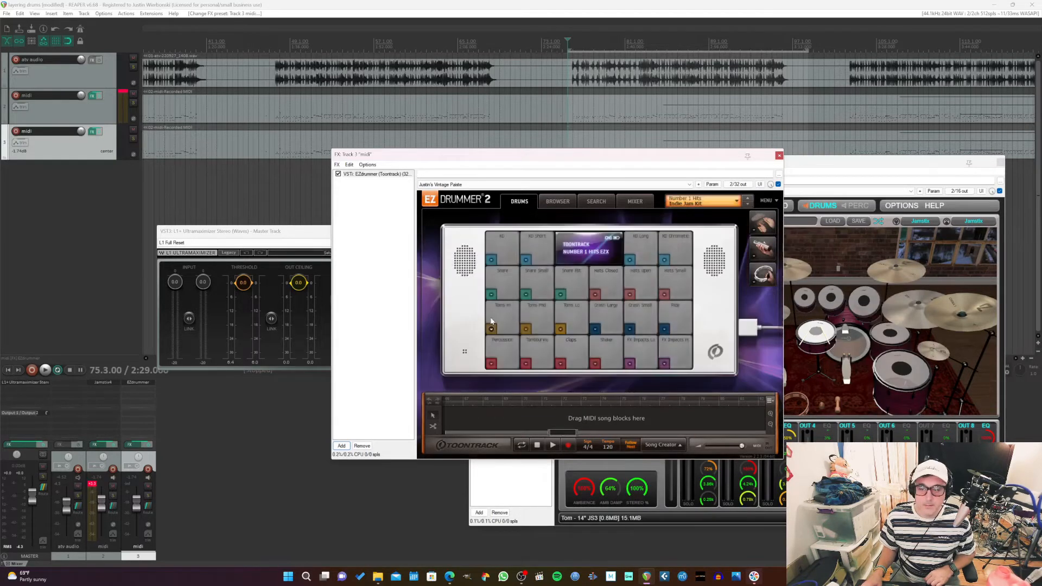
- Play the fourth passage from 75.3.00, lower the volume of both midi tracks, and clear their peak indicators
{"action": "left_click", "coordinate": [568, 42]}
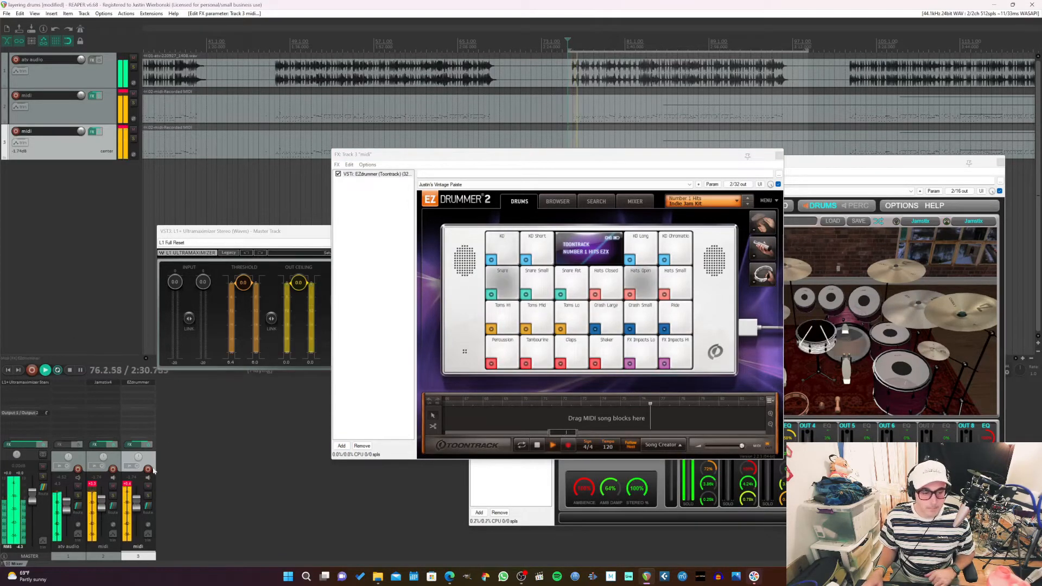
{"action": "left_click_drag", "start_coordinate": [102, 506], "coordinate": [137, 509]}
{"action": "left_click", "coordinate": [91, 484]}
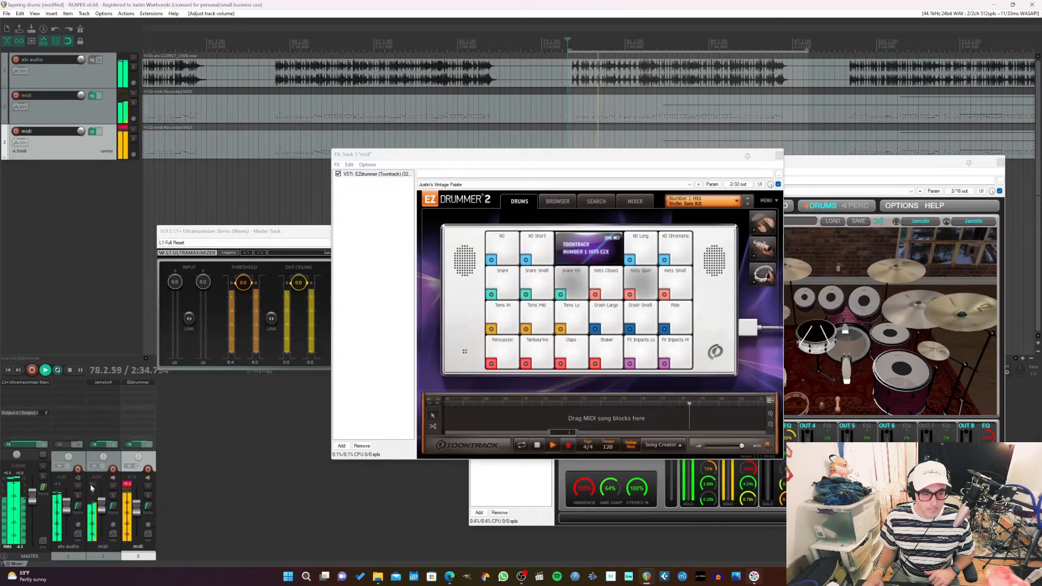
{"action": "left_click", "coordinate": [128, 484]}
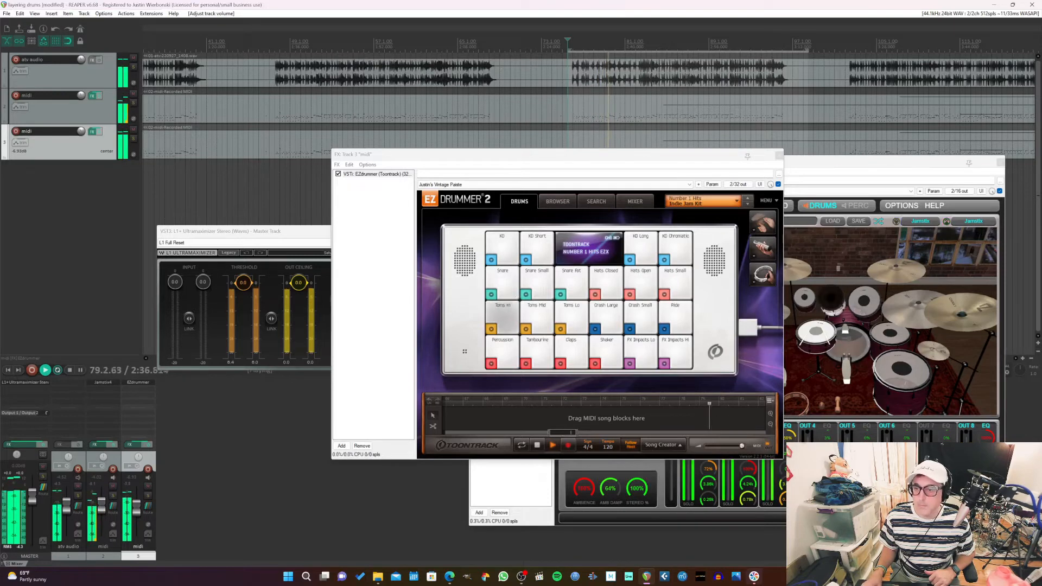
- Move the duplicated track's EZdrummer window beside the Jamstix window and stop playback
{"action": "left_click_drag", "start_coordinate": [710, 157], "coordinate": [474, 209]}
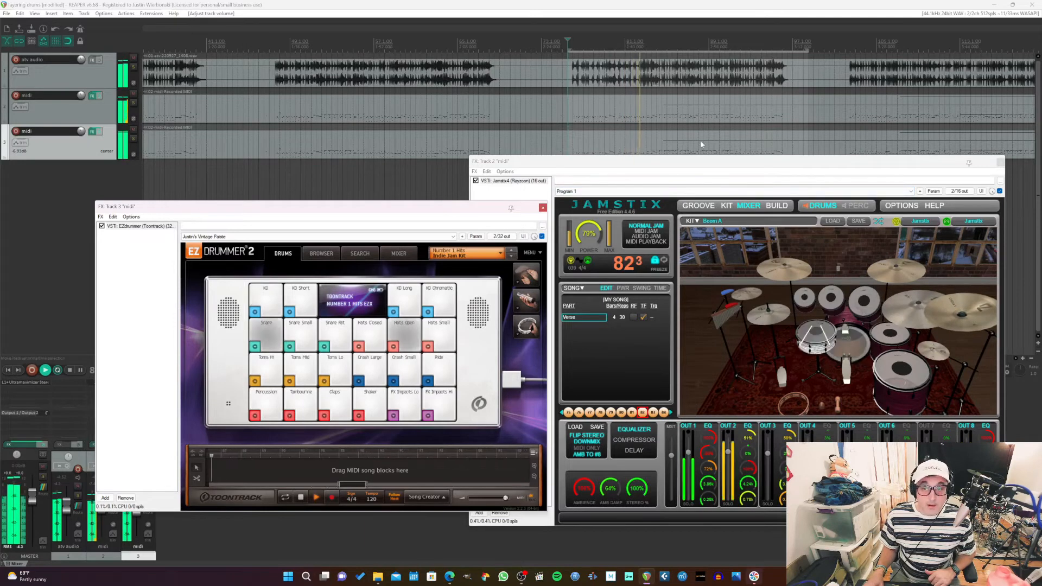
{"action": "left_click_drag", "start_coordinate": [456, 209], "coordinate": [425, 207]}
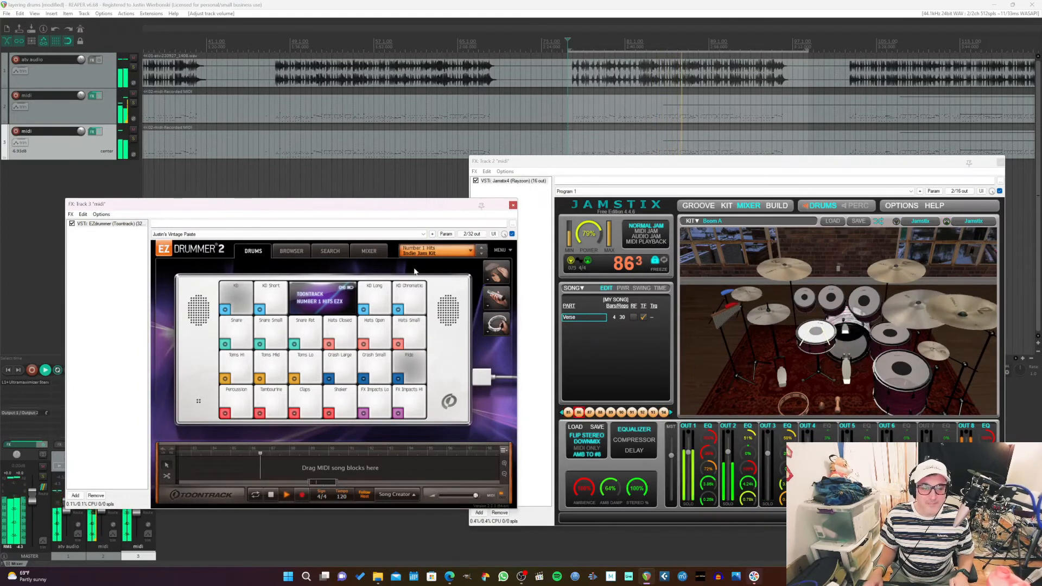
{"action": "key", "text": "space"}
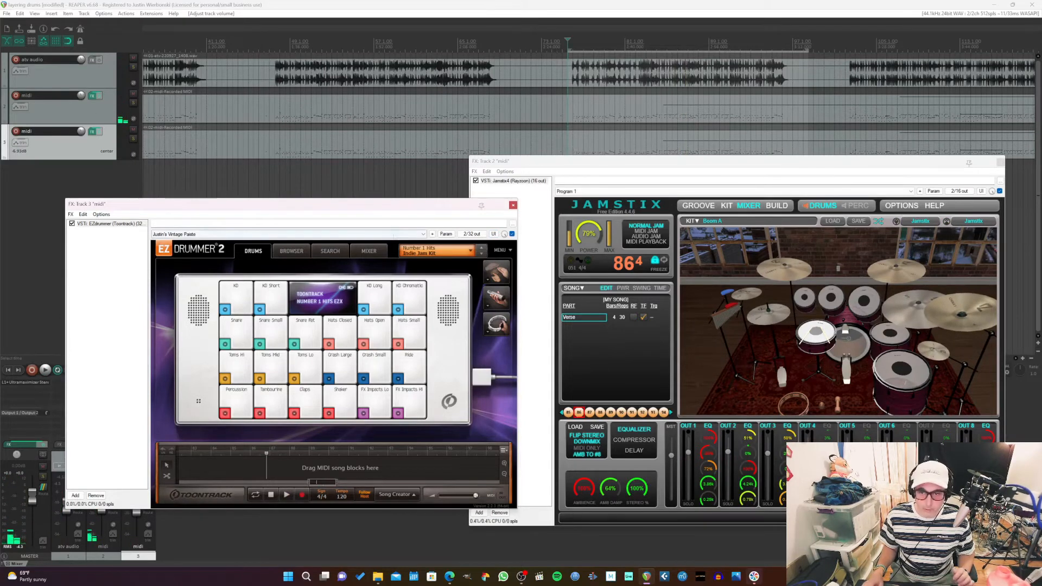
- Load the Brute kit from the Alternative category in the first midi track's Jamstix
{"action": "left_click", "coordinate": [535, 165]}
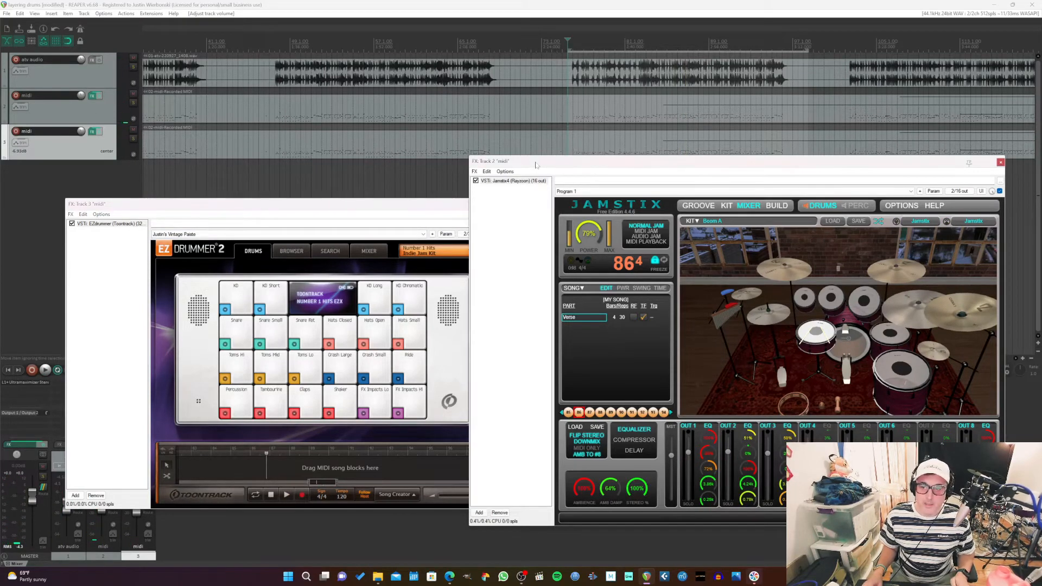
{"action": "left_click", "coordinate": [709, 221]}
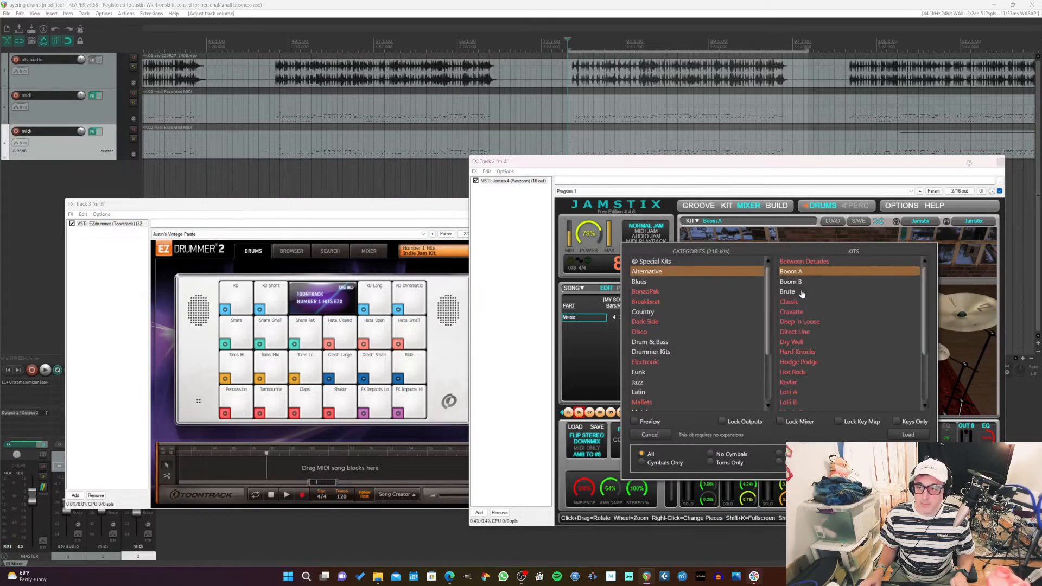
{"action": "double_click", "coordinate": [802, 294]}
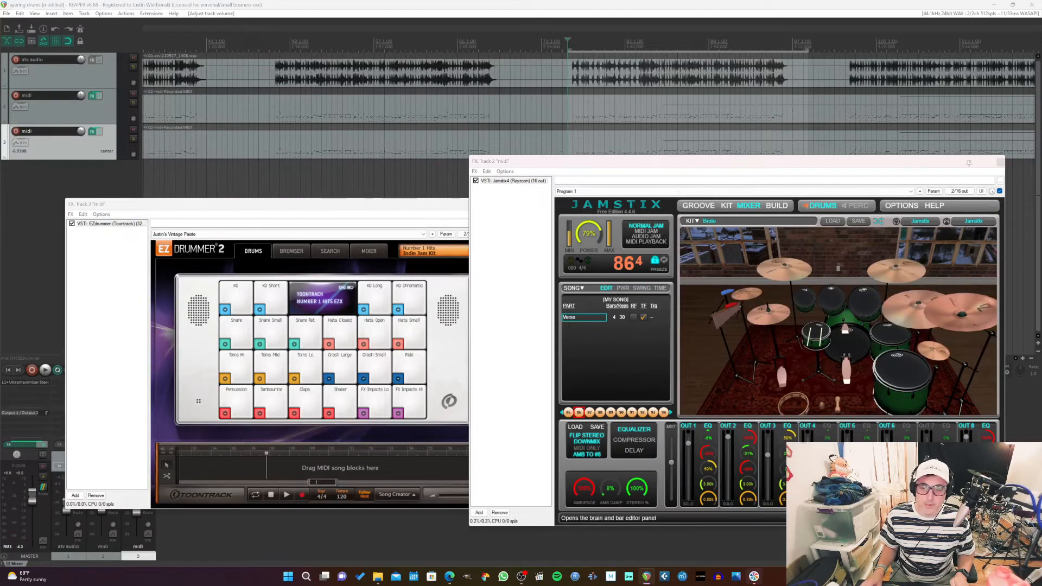
- Load the Number 1 Hits Original Mix preset in EZdrummer and move its window away from the Ultramaximizer and mixer during playback
{"action": "left_click", "coordinate": [430, 252]}
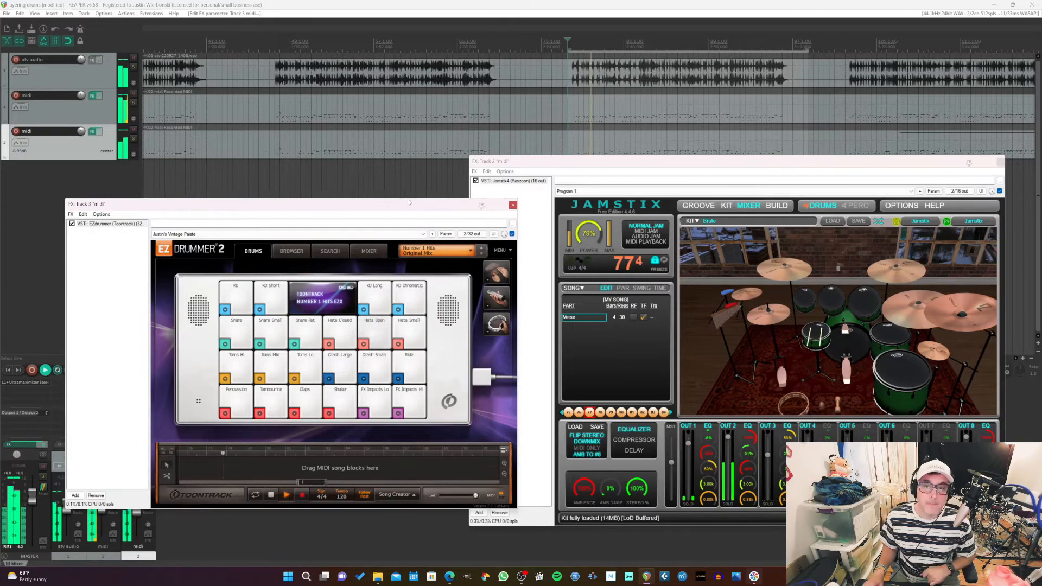
{"action": "left_click_drag", "start_coordinate": [423, 207], "coordinate": [658, 220]}
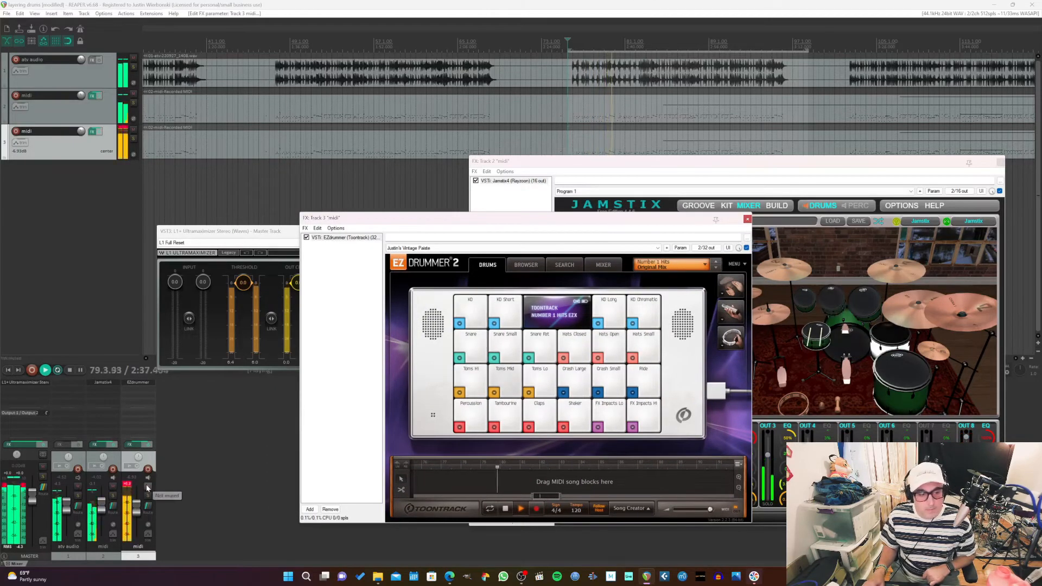
- Lower the EZdrummer track's volume to about -12.8 dB, pan the two midi tracks apart, and rebalance the ate audio level
{"action": "left_click_drag", "start_coordinate": [136, 505], "coordinate": [137, 509]}
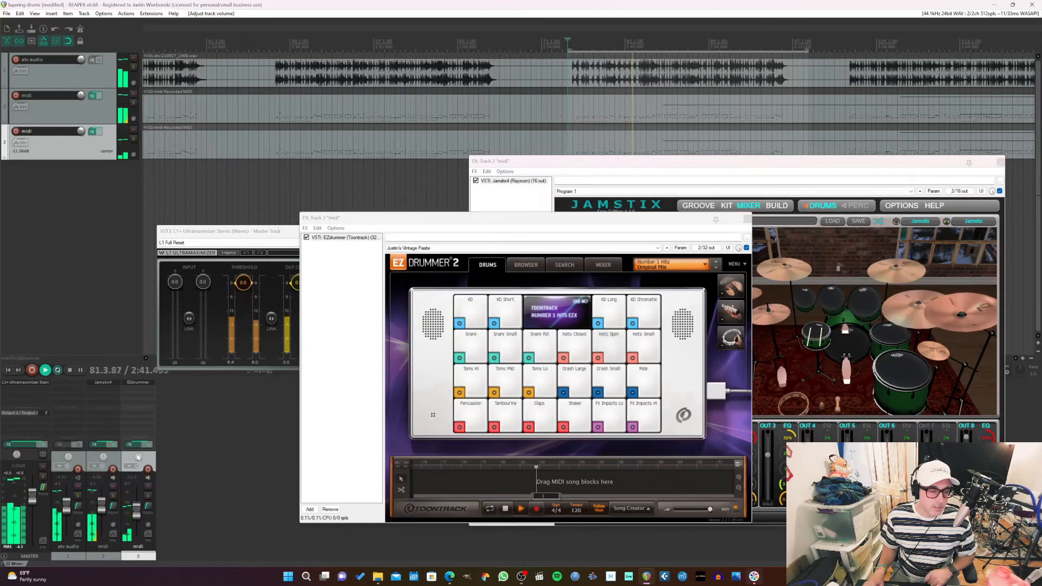
{"action": "left_click_drag", "start_coordinate": [139, 458], "coordinate": [139, 462]}
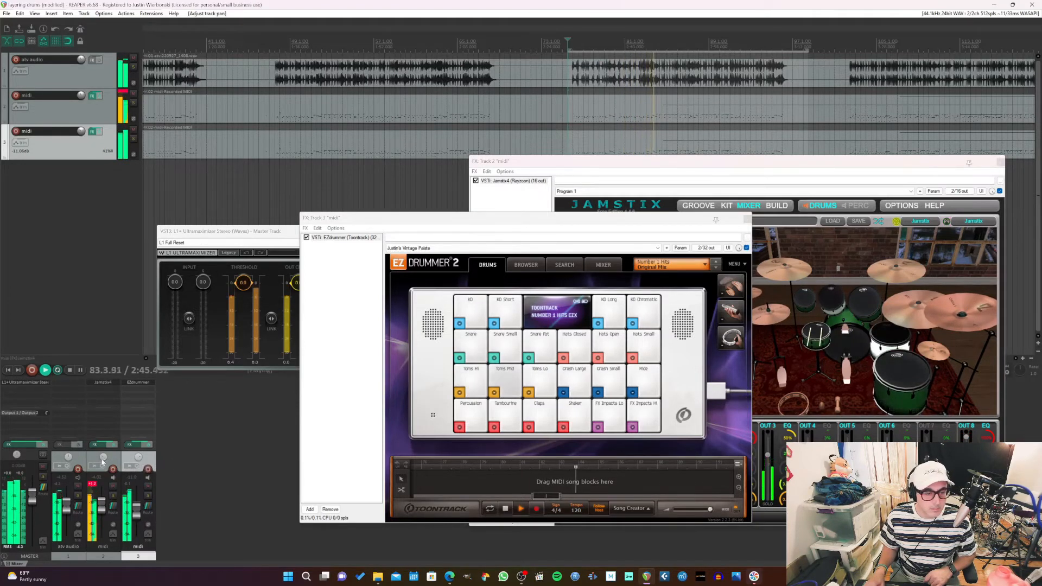
{"action": "left_click_drag", "start_coordinate": [67, 504], "coordinate": [137, 511]}
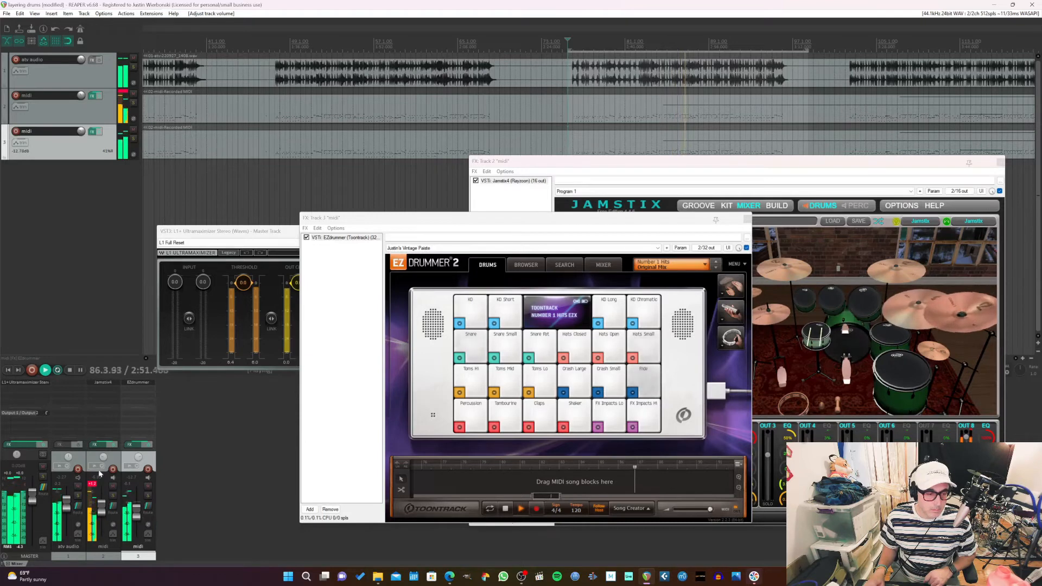
{"action": "left_click_drag", "start_coordinate": [66, 510], "coordinate": [65, 506]}
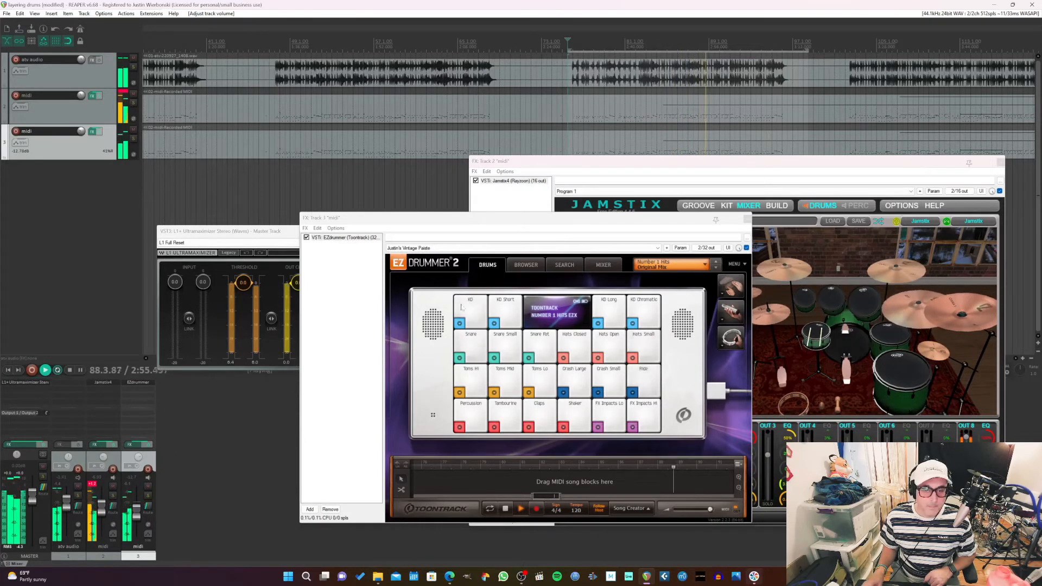
- Browse the Jamstix kit categories and load the Funky kit from the Funk category
{"action": "left_click", "coordinate": [805, 165]}
{"action": "left_click", "coordinate": [709, 222]}
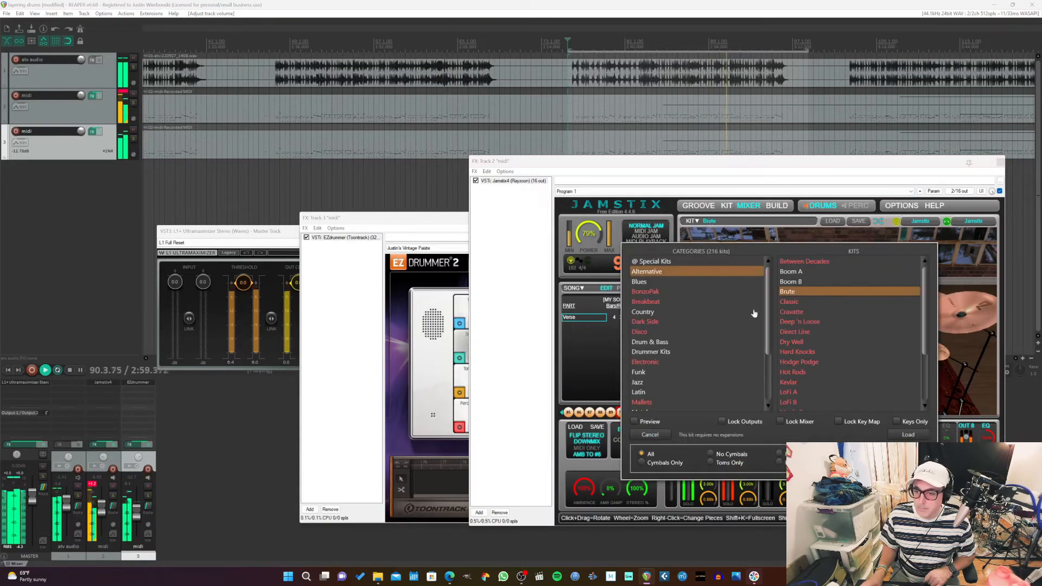
{"action": "scroll", "coordinate": [794, 358], "scroll_direction": "down", "scroll_amount": 3}
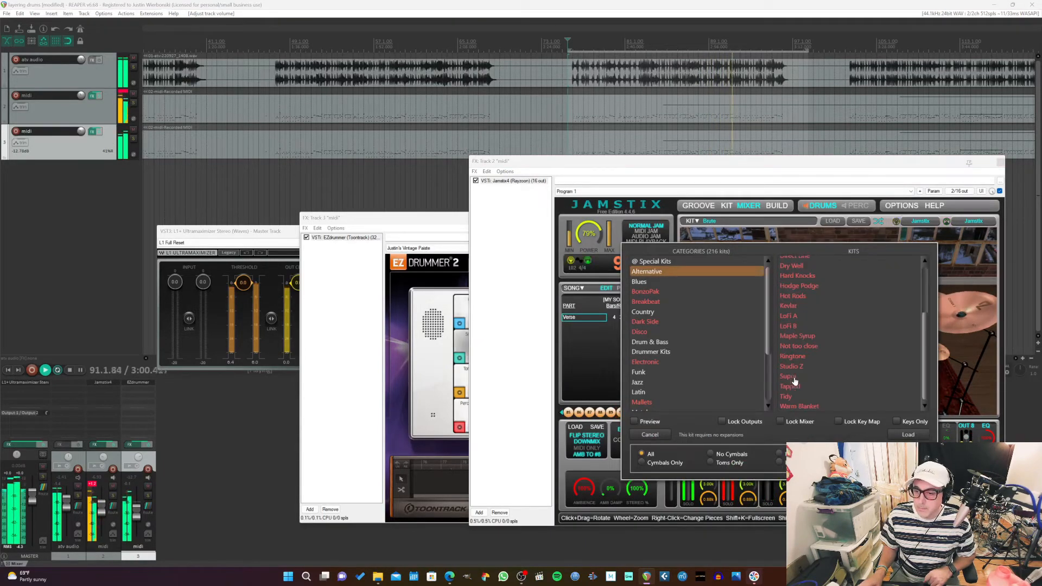
{"action": "left_click", "coordinate": [644, 312]}
{"action": "left_click", "coordinate": [650, 353]}
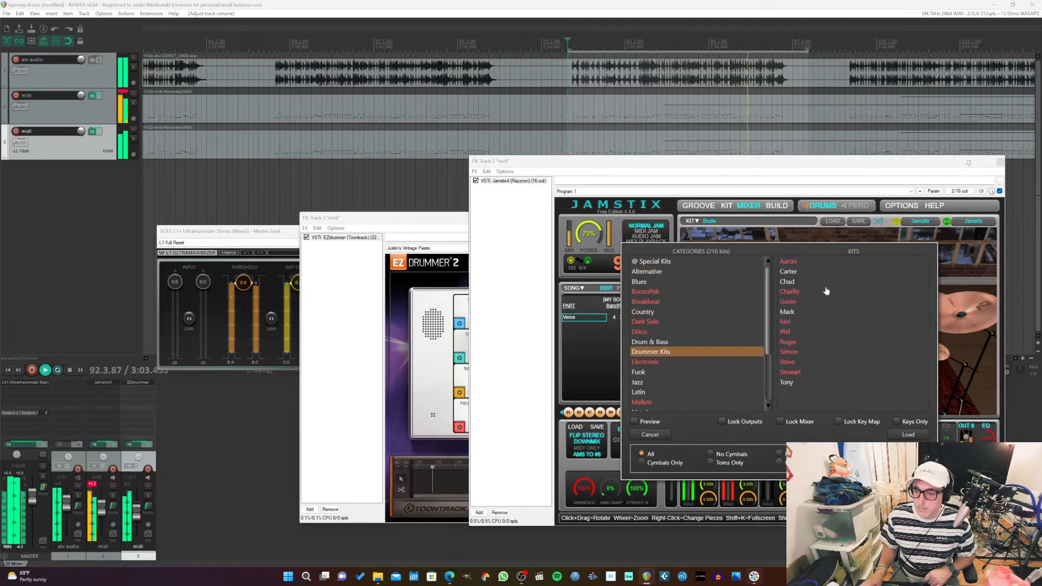
{"action": "left_click", "coordinate": [670, 378]}
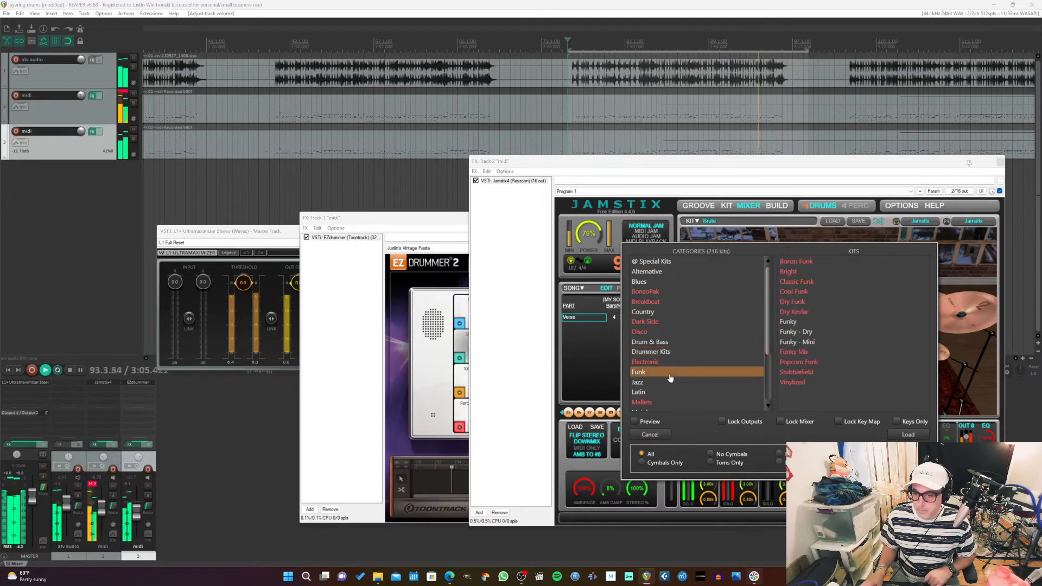
{"action": "double_click", "coordinate": [783, 323]}
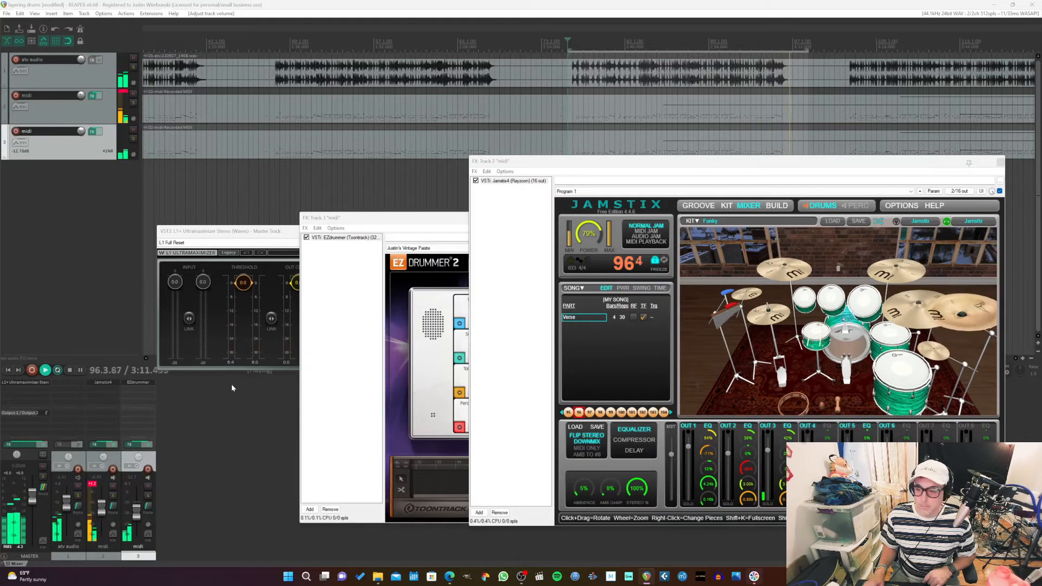
- Solo the EZdrummer and Jamstix tracks in turn, adjusting the Jamstix track's volume and clearing its peak indicator
{"action": "left_click", "coordinate": [133, 139]}
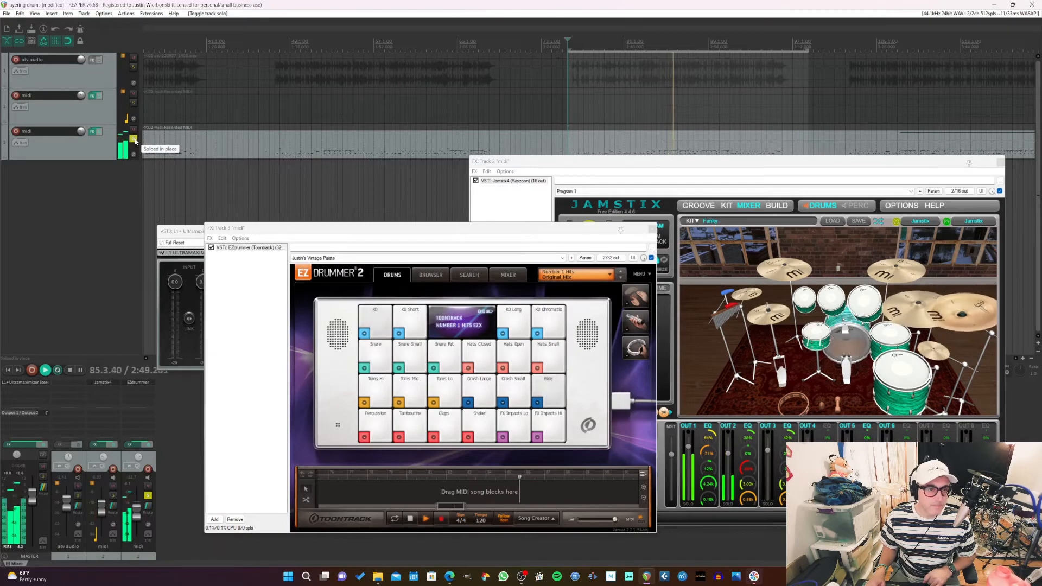
{"action": "left_click", "coordinate": [134, 139]}
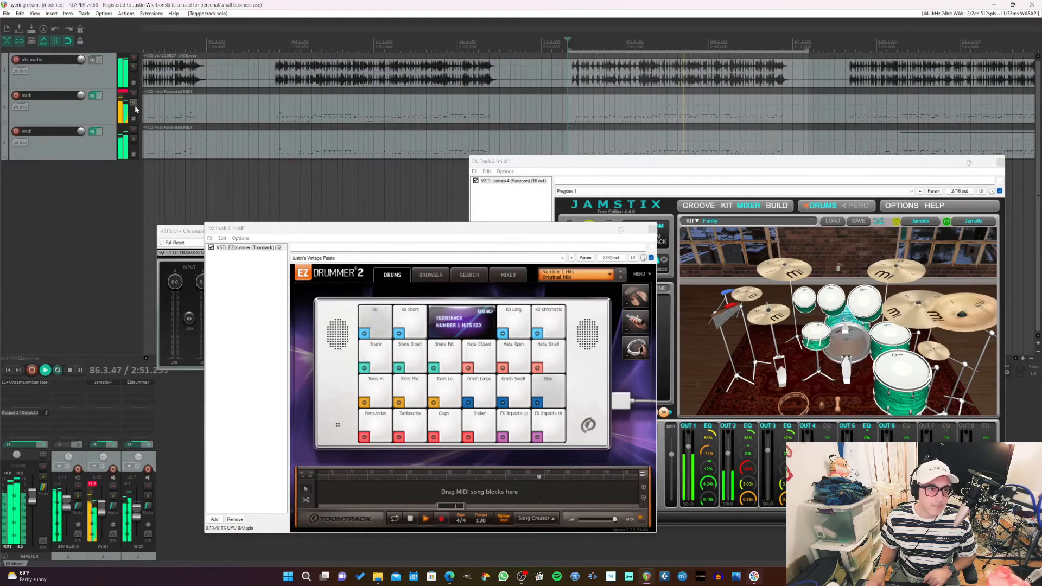
{"action": "left_click", "coordinate": [134, 103]}
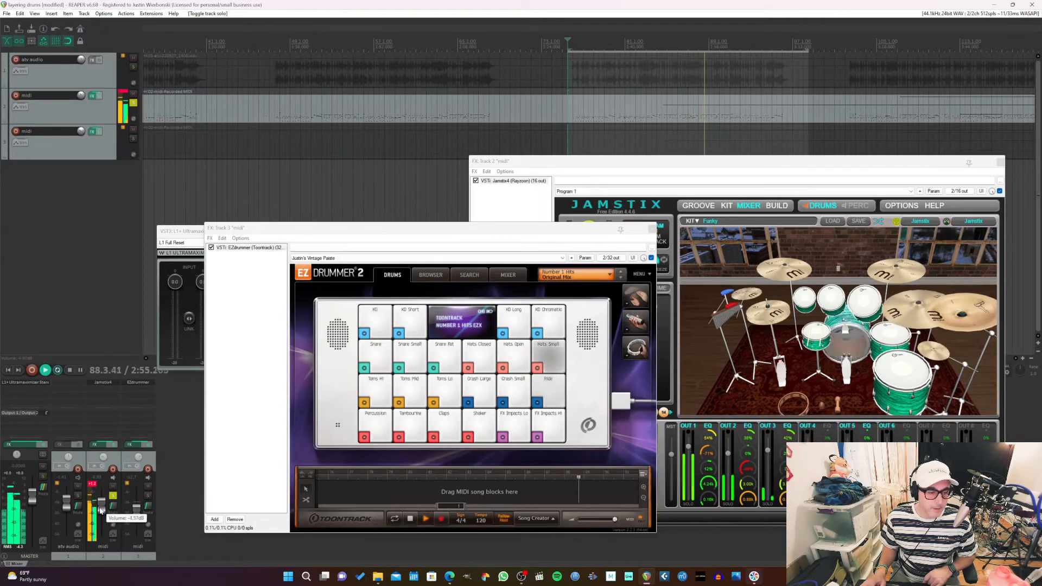
{"action": "left_click_drag", "start_coordinate": [103, 507], "coordinate": [103, 505]}
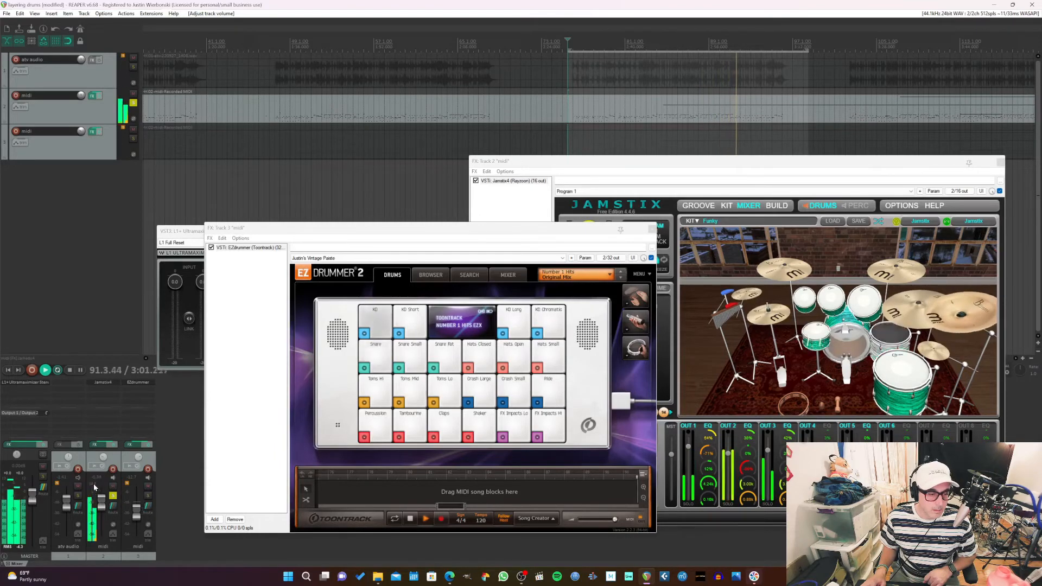
{"action": "left_click", "coordinate": [133, 103]}
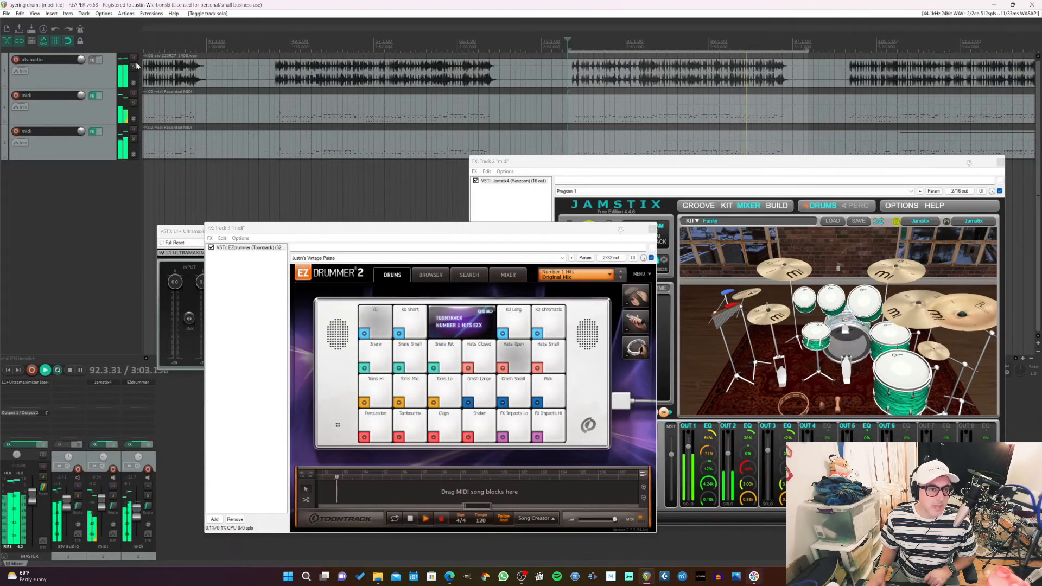
- Listen to the ate audio track soloed and shorten the loop selection to end just after the passage
{"action": "left_click", "coordinate": [133, 67]}
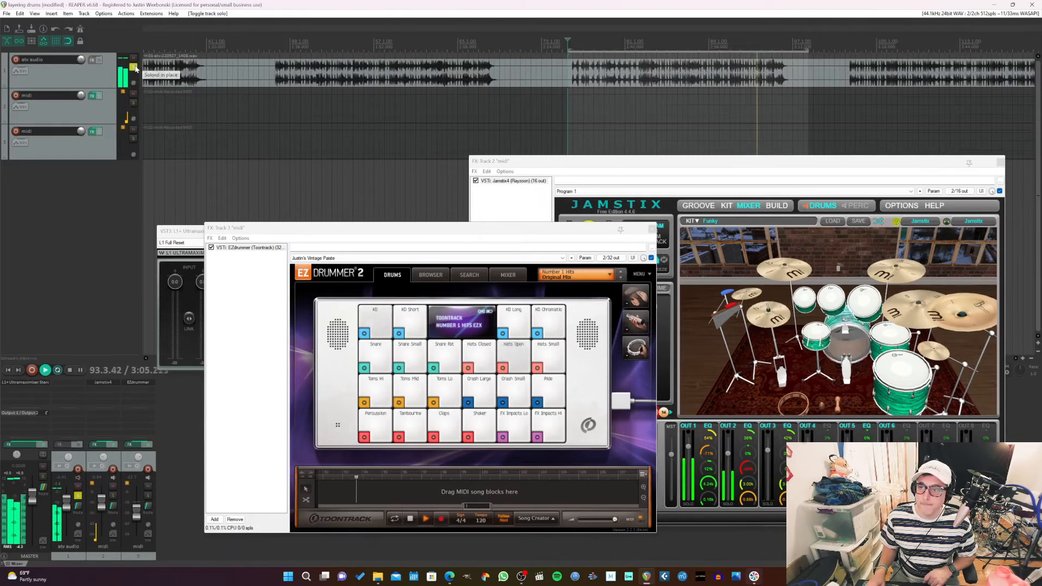
{"action": "left_click_drag", "start_coordinate": [807, 48], "coordinate": [791, 48]}
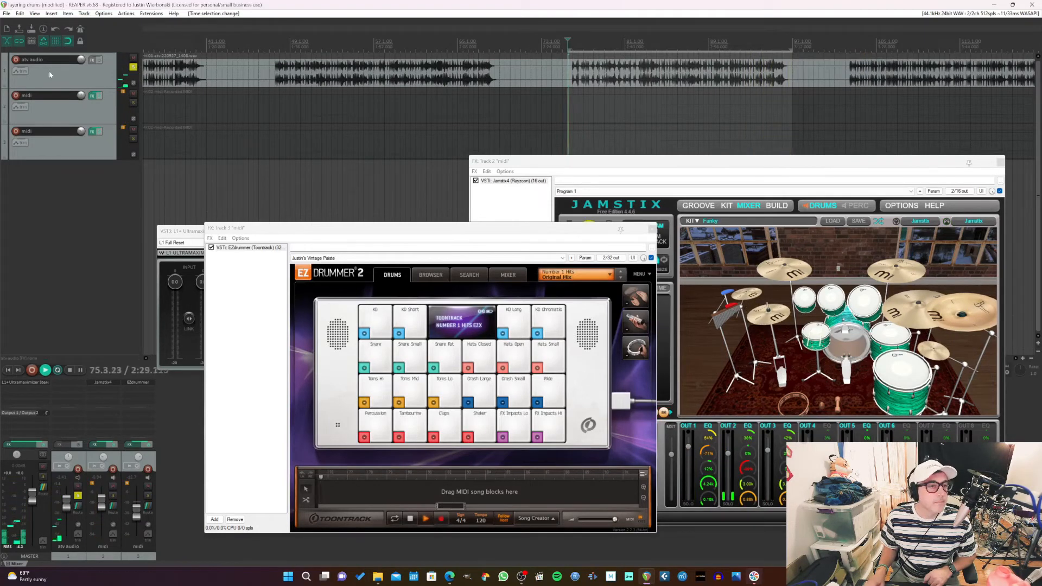
{"action": "left_click", "coordinate": [132, 67]}
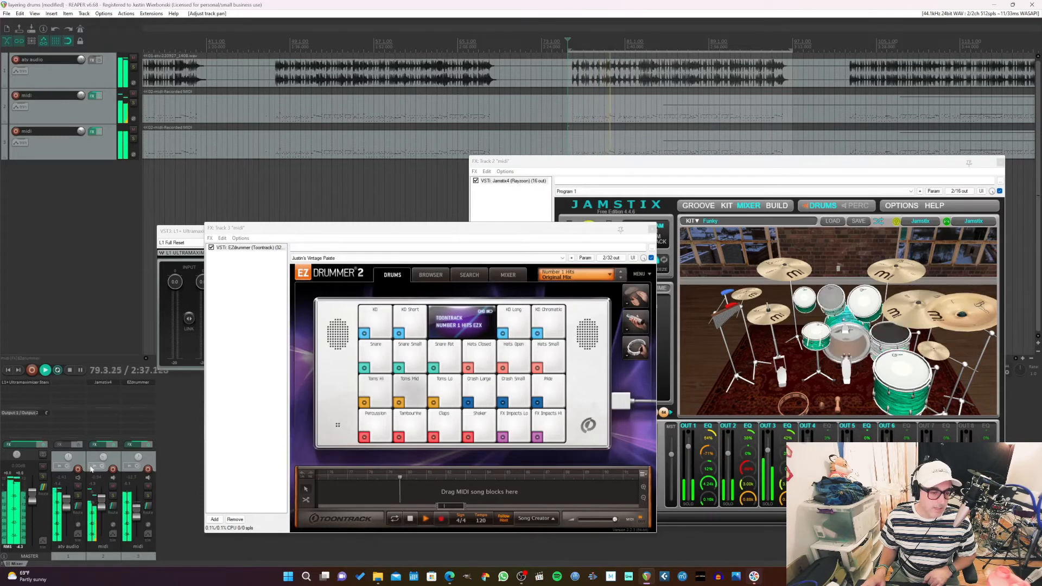
- Pan the ate audio track hard left and the Jamstix track hard right while the passage loops
{"action": "left_click_drag", "start_coordinate": [69, 457], "coordinate": [104, 465]}
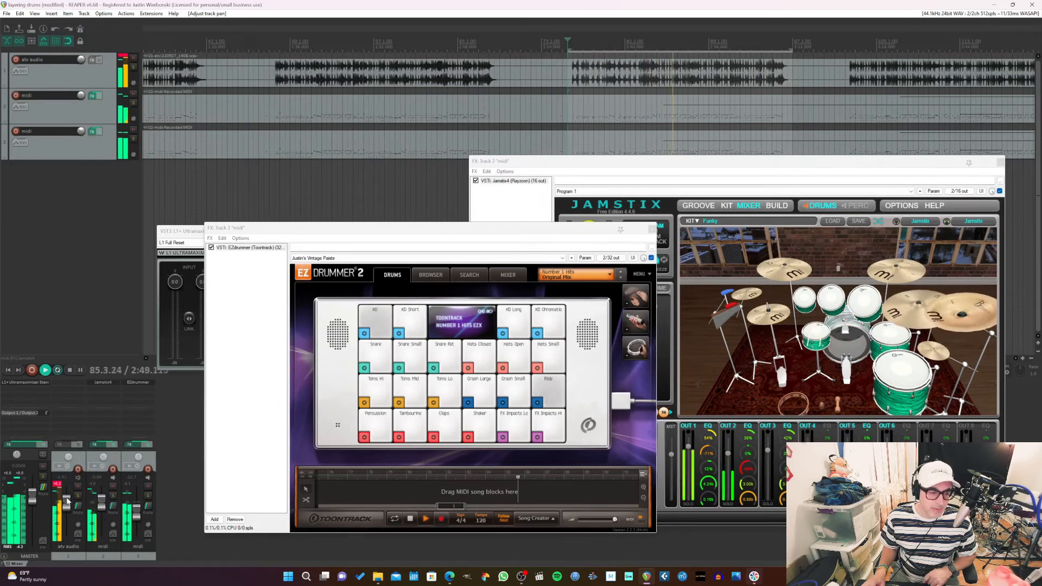
{"action": "left_click_drag", "start_coordinate": [70, 458], "coordinate": [71, 459]}
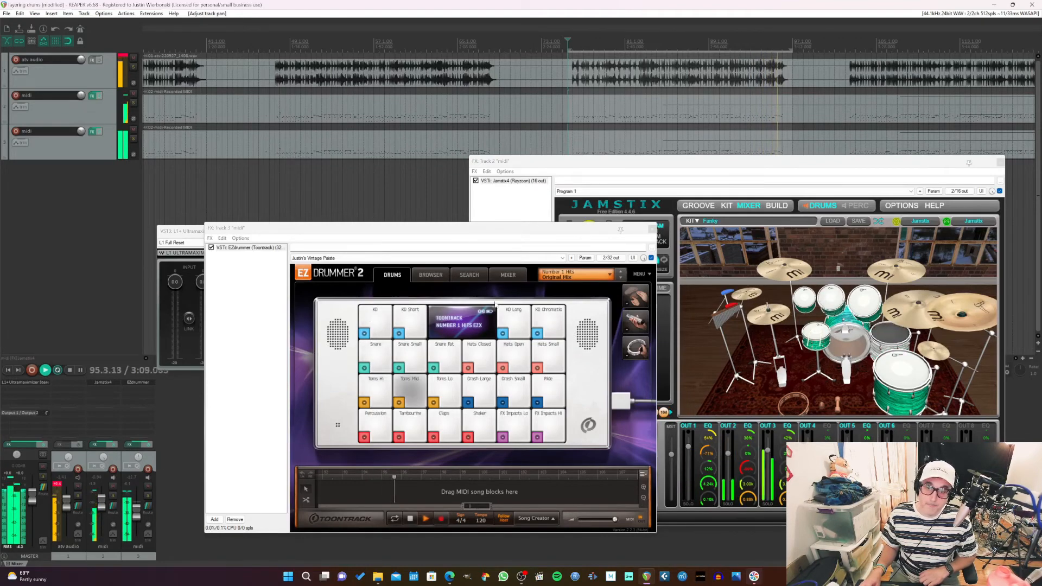
- Move the EZdrummer window off the Ultramaximizer and load the Number 1 Hits Stereo Delayed preset
{"action": "left_click_drag", "start_coordinate": [504, 229], "coordinate": [421, 146]}
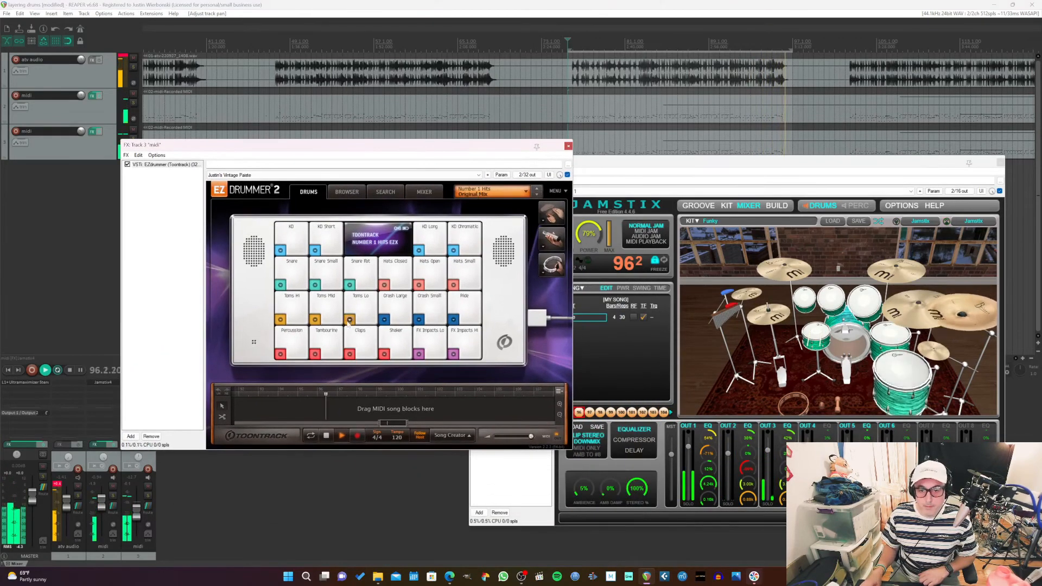
{"action": "left_click", "coordinate": [509, 193]}
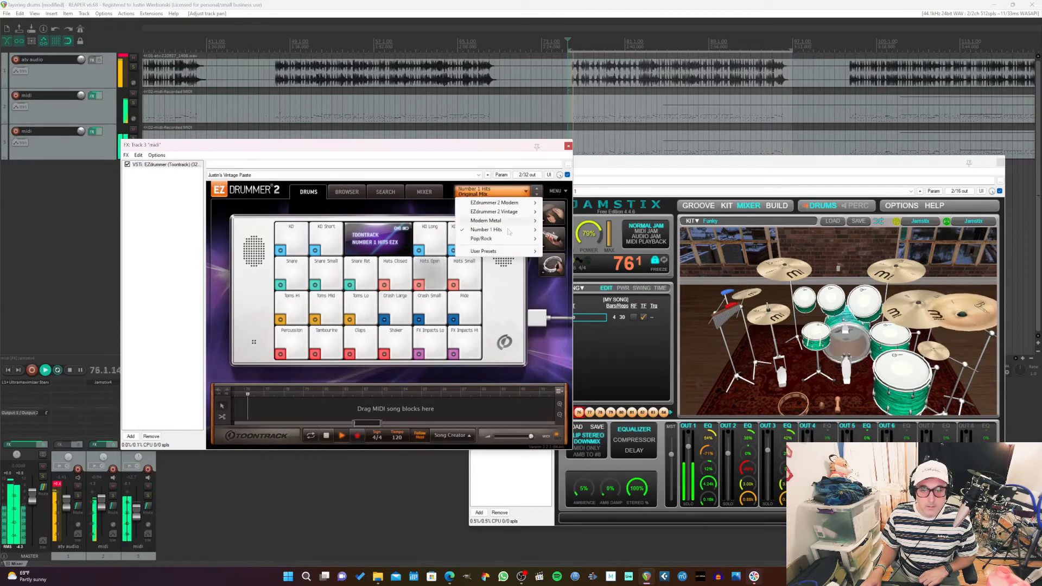
{"action": "mouse_move", "coordinate": [515, 231]}
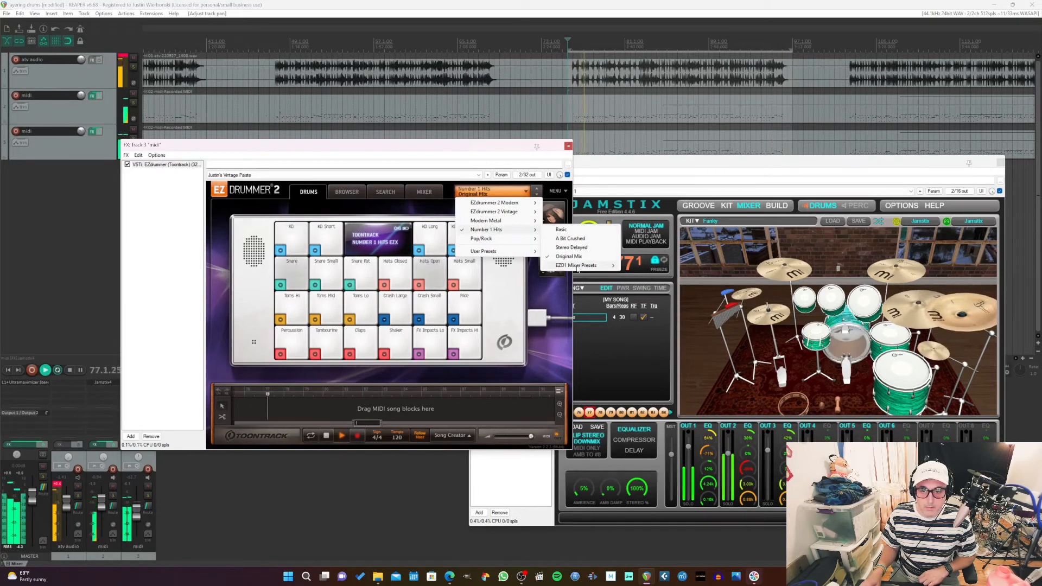
{"action": "left_click", "coordinate": [574, 247]}
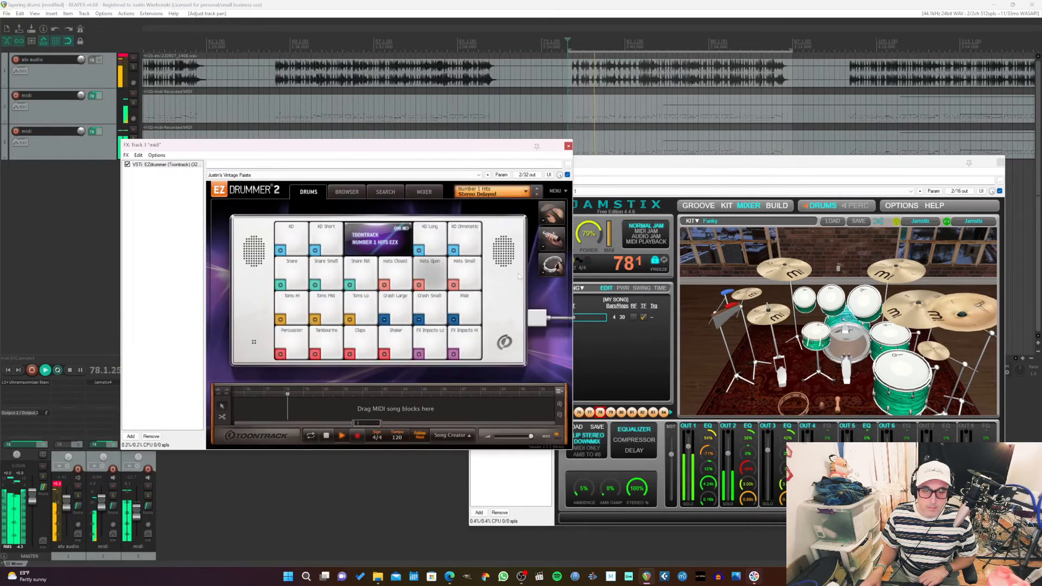